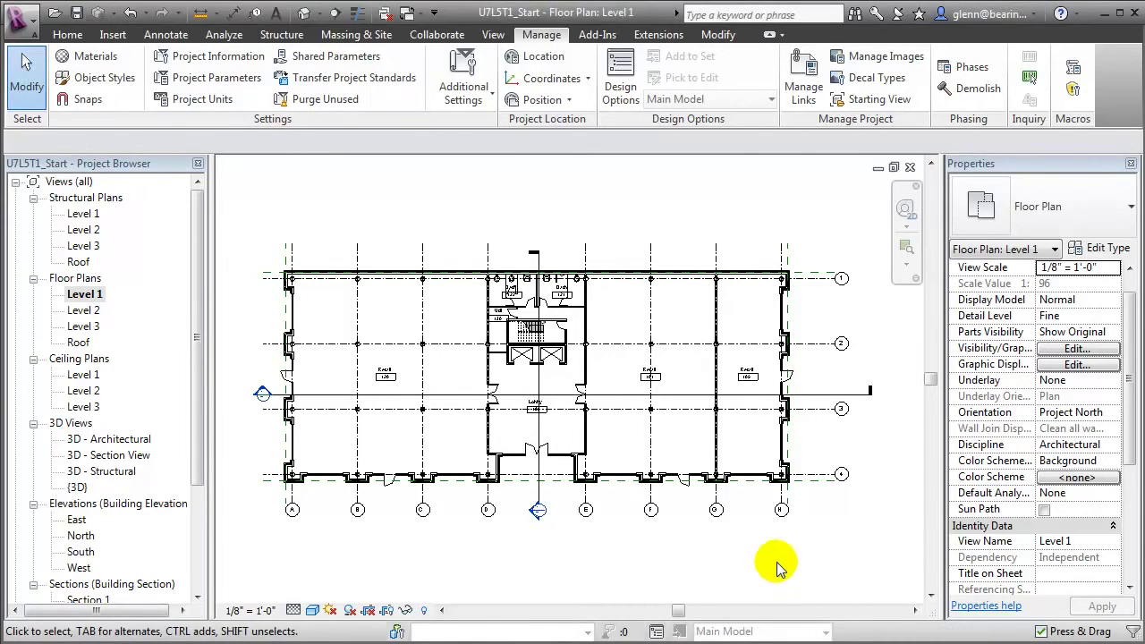
Create a new shared parameter group named 'Space Utilization'.
{"action": "left_click", "coordinate": [335, 56]}
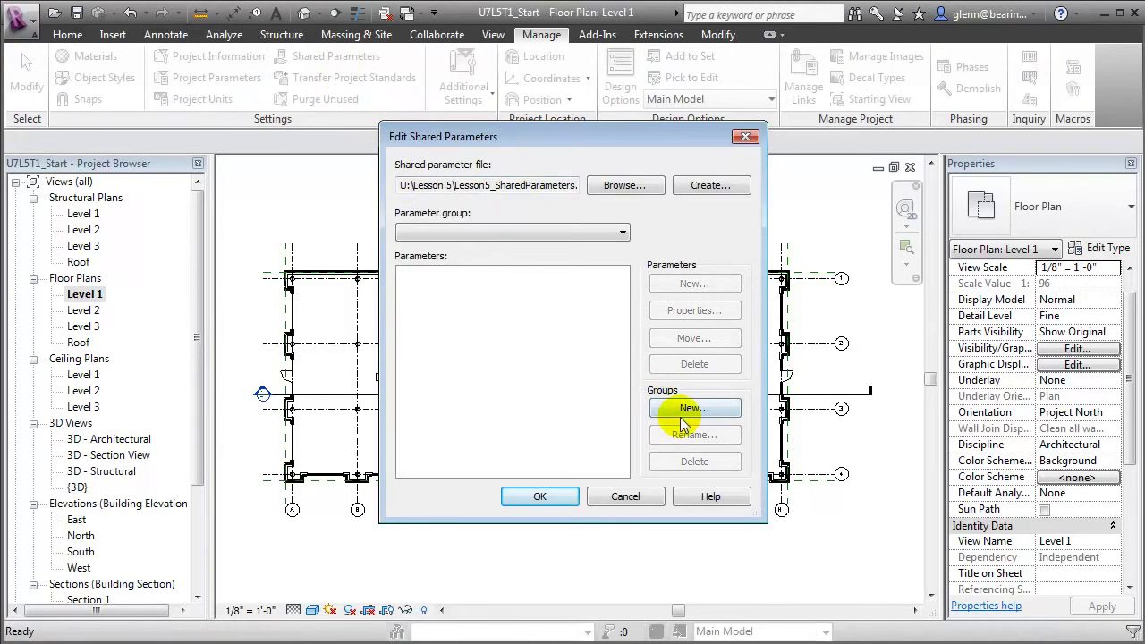
{"action": "left_click", "coordinate": [679, 409]}
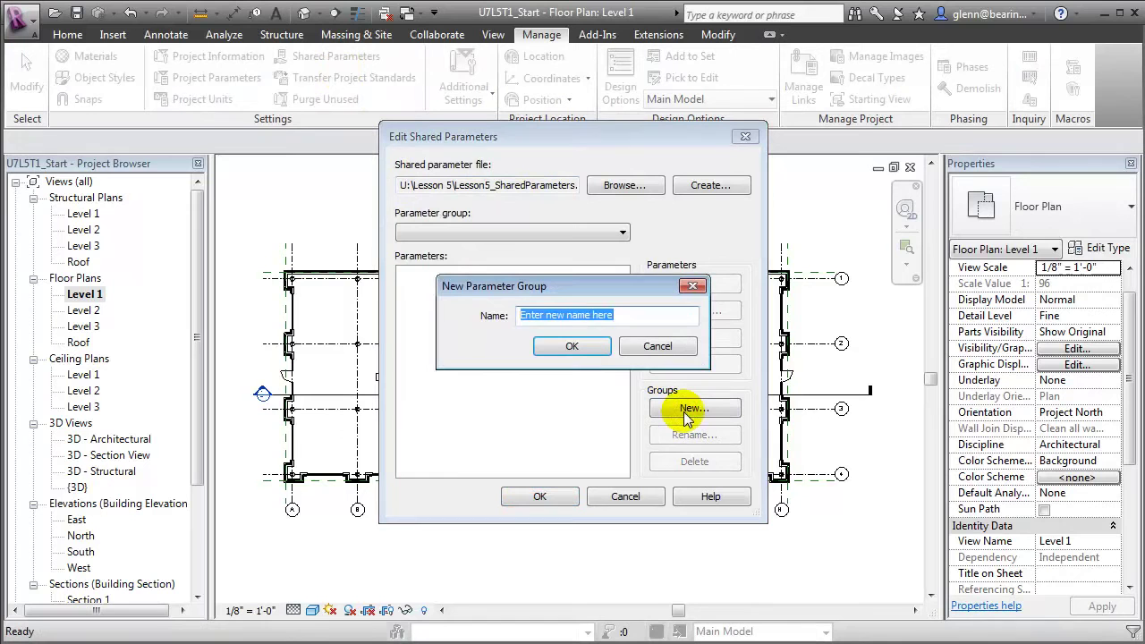
{"action": "type", "text": "Spac"}
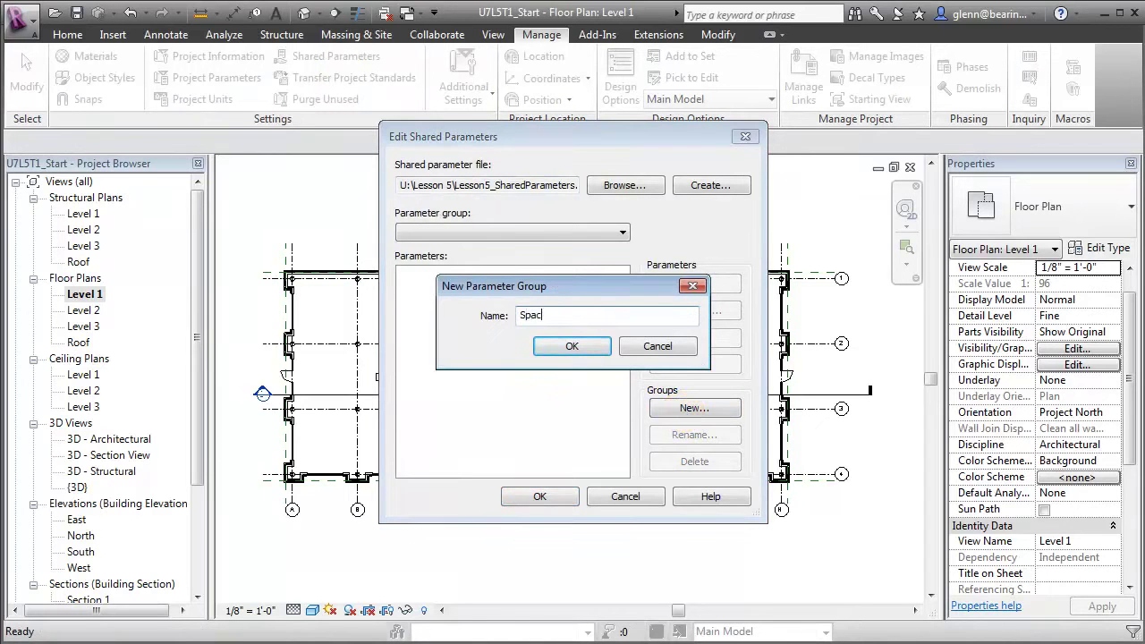
{"action": "type", "text": "e Utilization"}
{"action": "key", "text": "Return"}
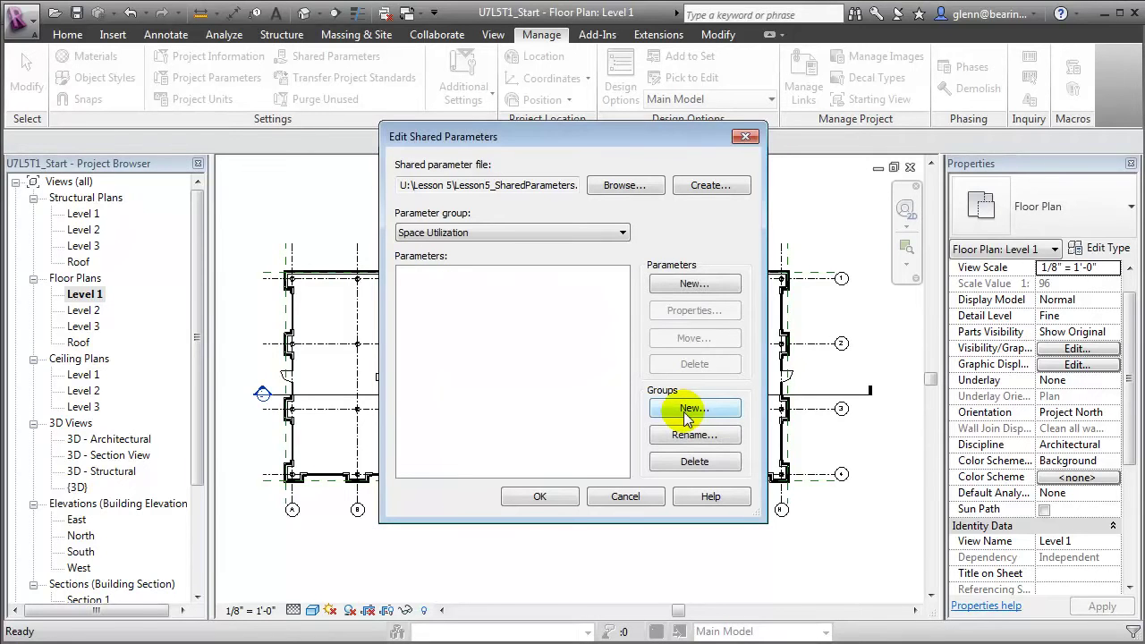
Add a Yes/No parameter named 'Assignable' to the Space Utilization group.
{"action": "left_click", "coordinate": [659, 291]}
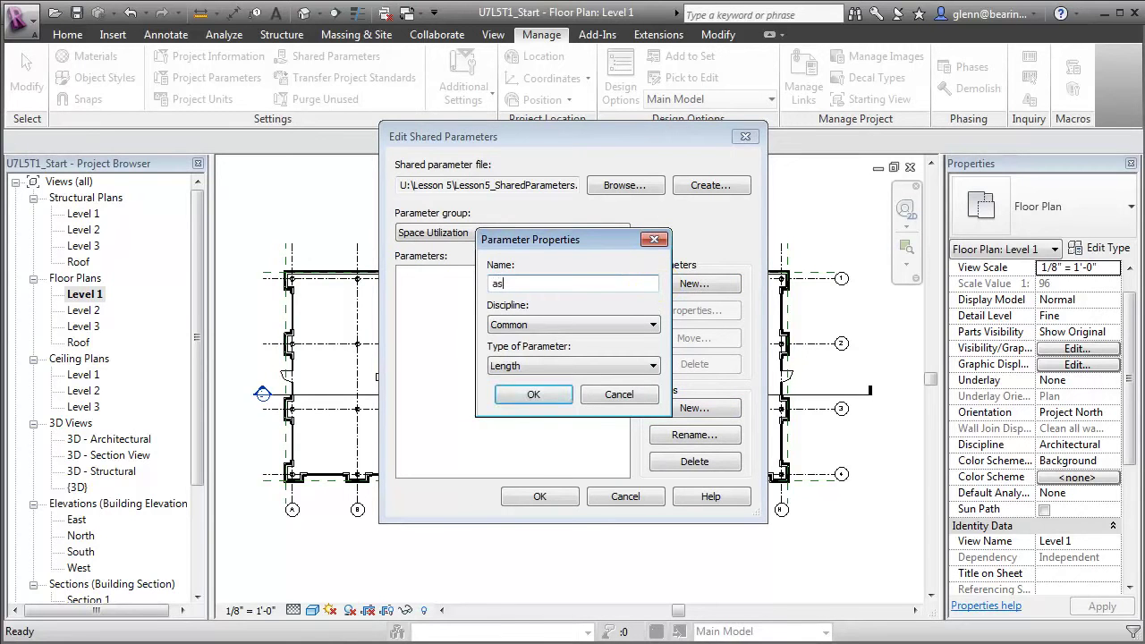
{"action": "type", "text": "Assignable"}
{"action": "left_click", "coordinate": [613, 367]}
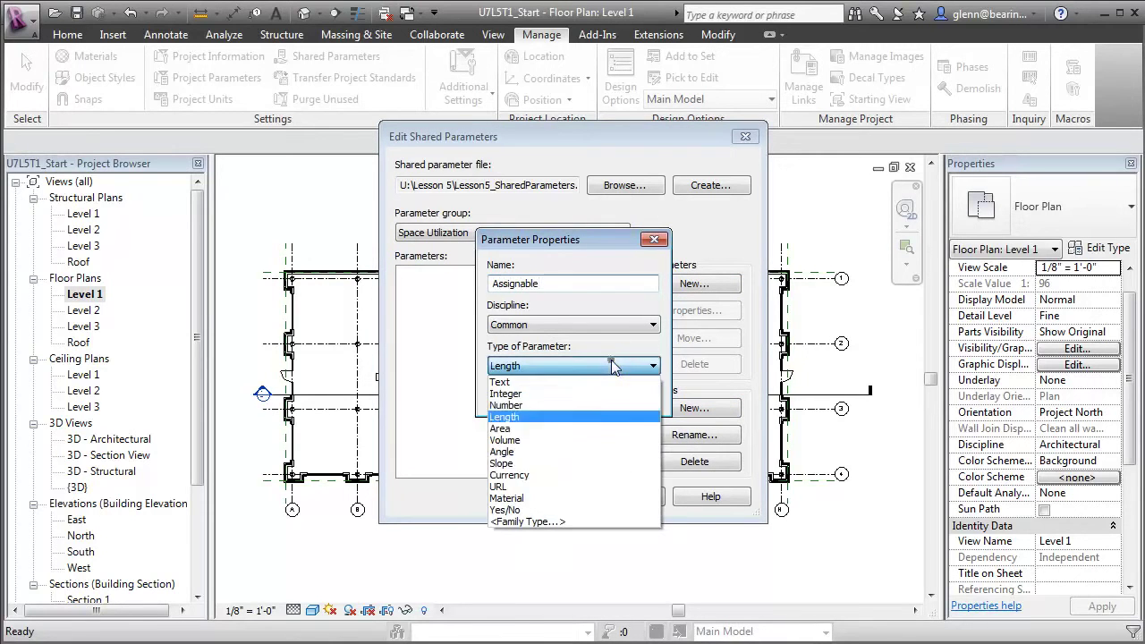
{"action": "left_click", "coordinate": [595, 573]}
{"action": "left_click", "coordinate": [597, 508]}
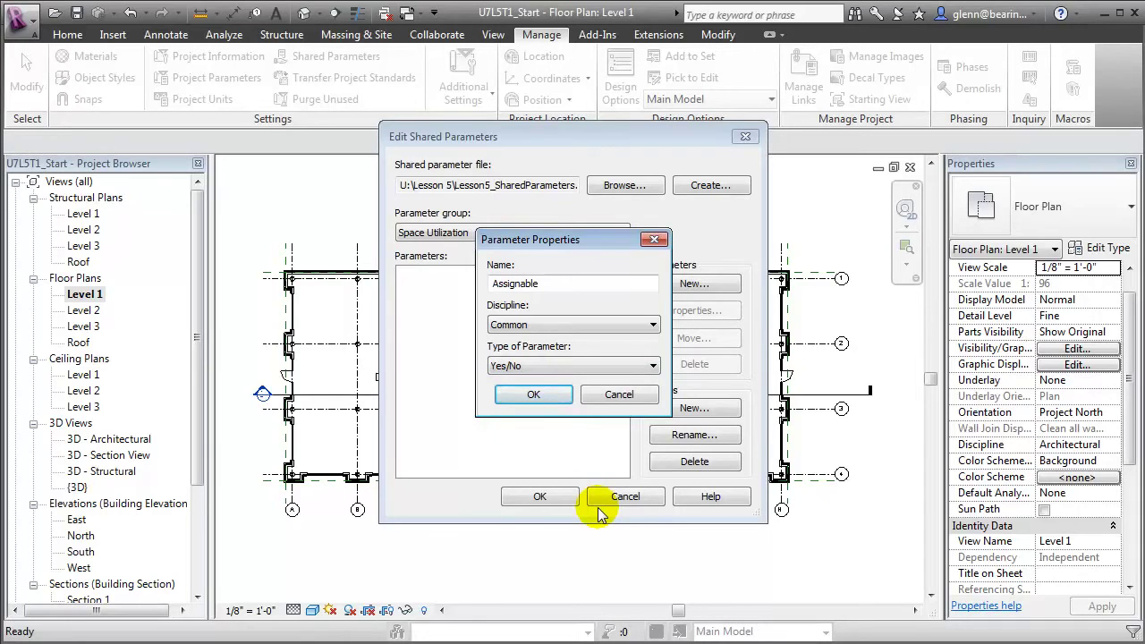
{"action": "left_click", "coordinate": [533, 394]}
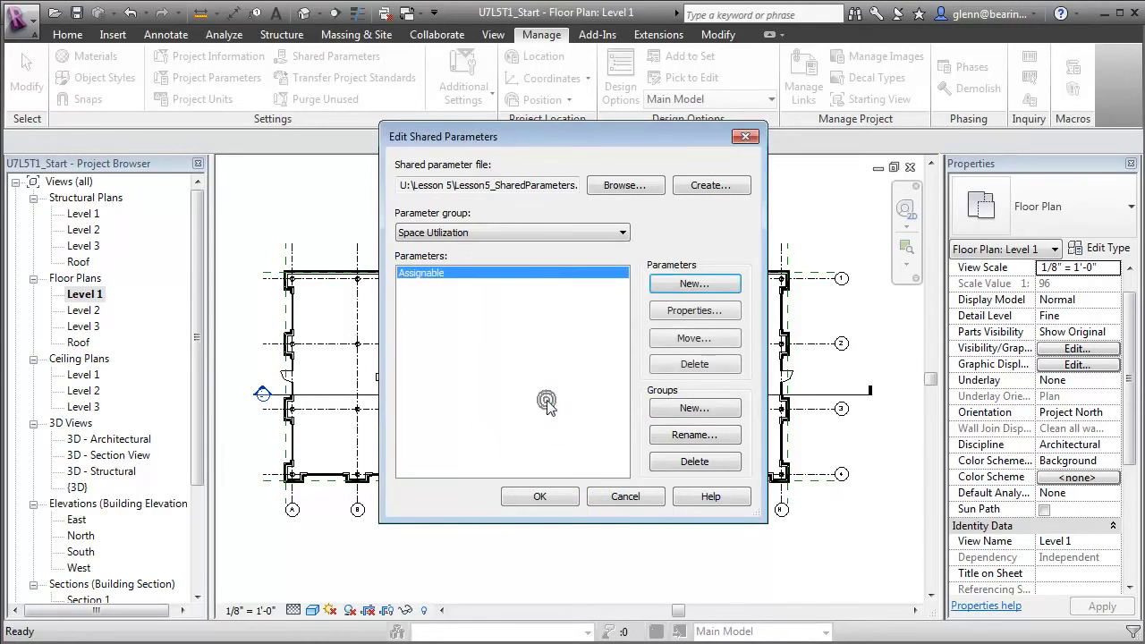
Add shared parameter Assignable as a Rooms project parameter grouped under Identity Data.
{"action": "left_click", "coordinate": [536, 498]}
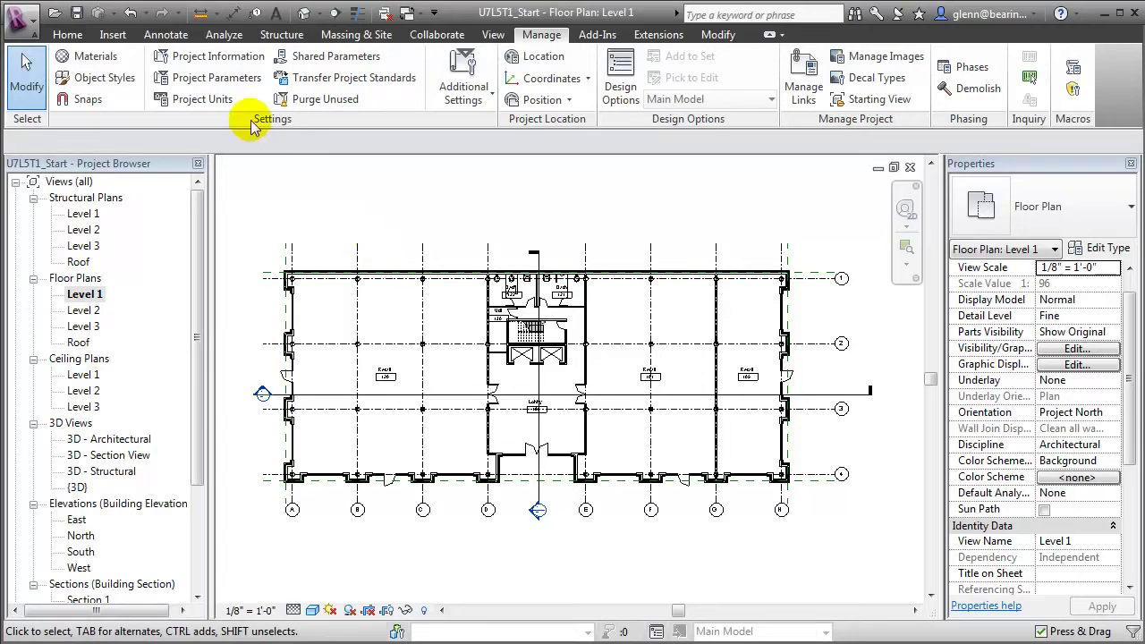
{"action": "left_click", "coordinate": [211, 78]}
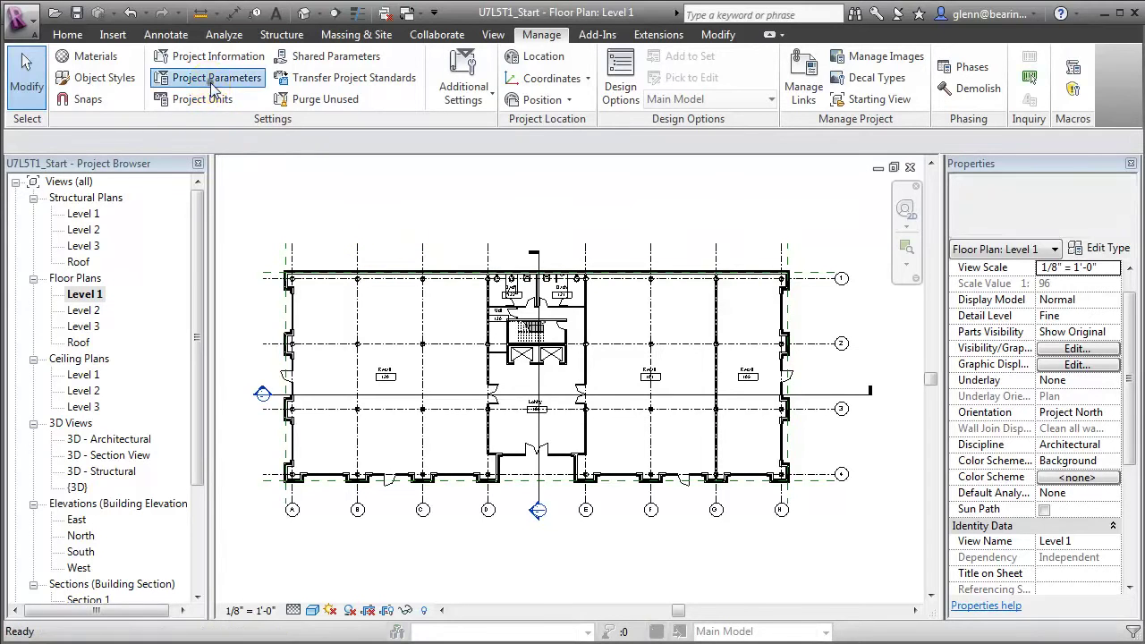
{"action": "left_click", "coordinate": [660, 245]}
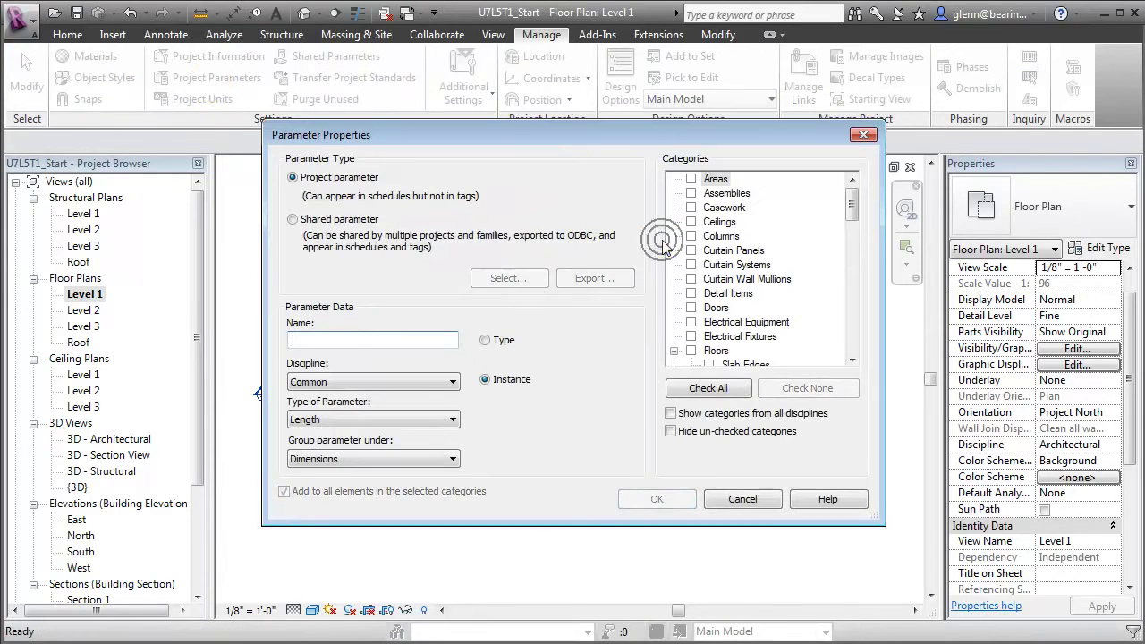
{"action": "left_click", "coordinate": [292, 219]}
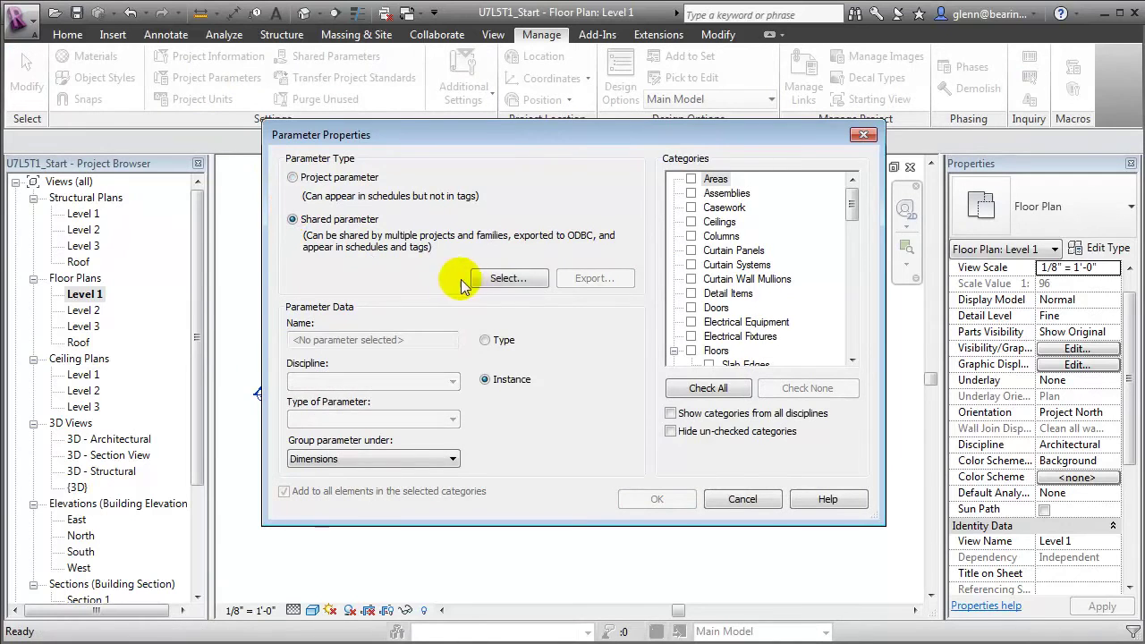
{"action": "left_click", "coordinate": [474, 279]}
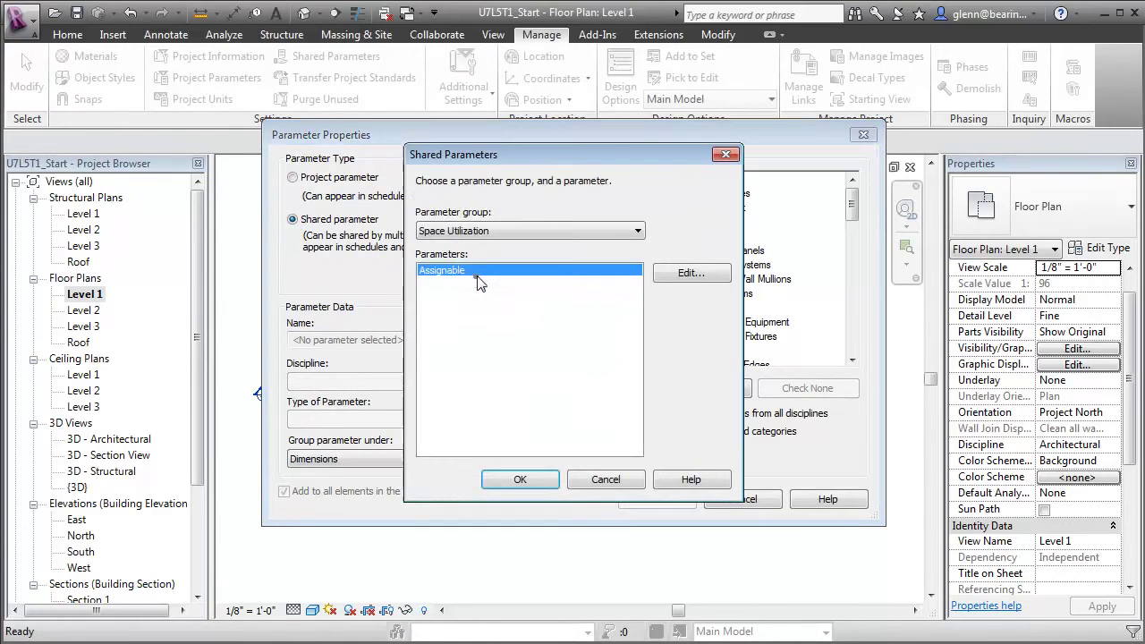
{"action": "left_click", "coordinate": [517, 482]}
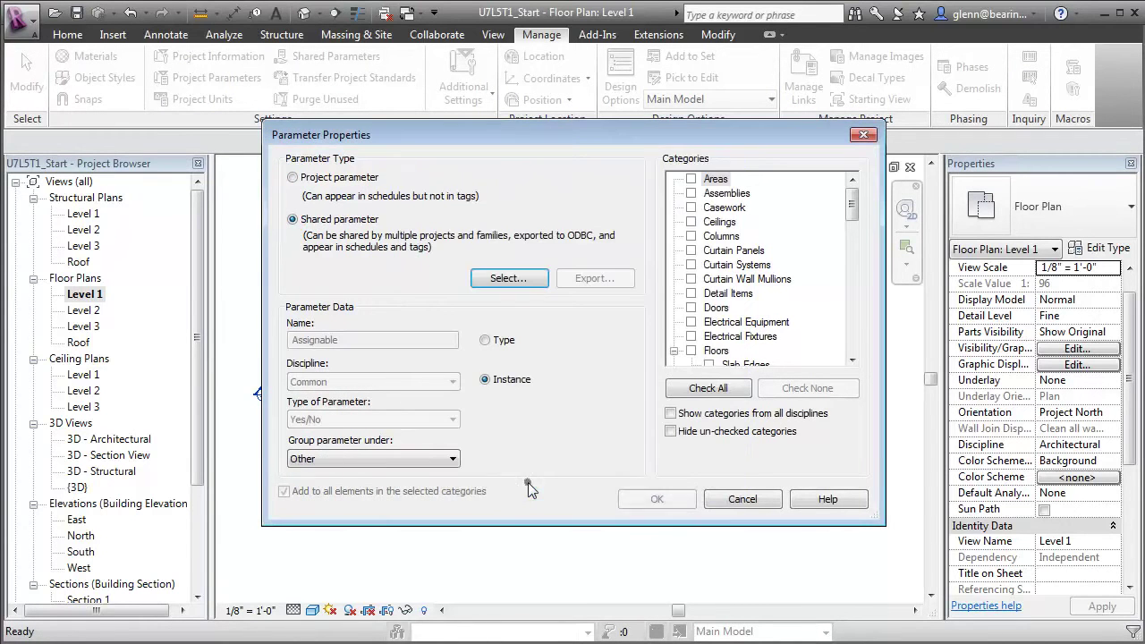
{"action": "left_click", "coordinate": [430, 458]}
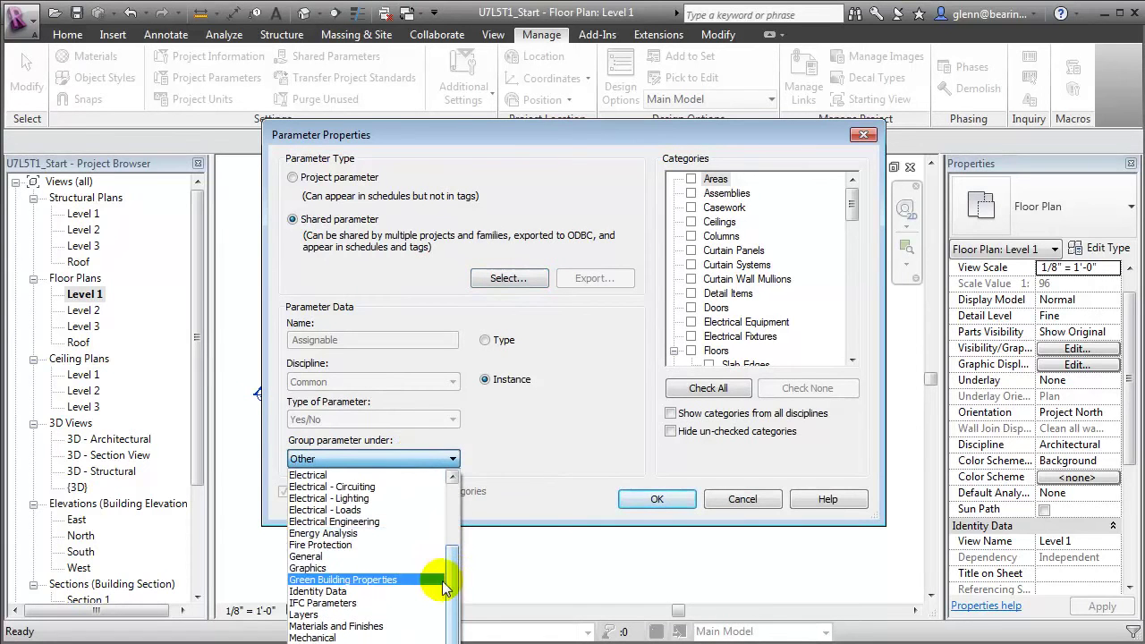
{"action": "left_click", "coordinate": [400, 592]}
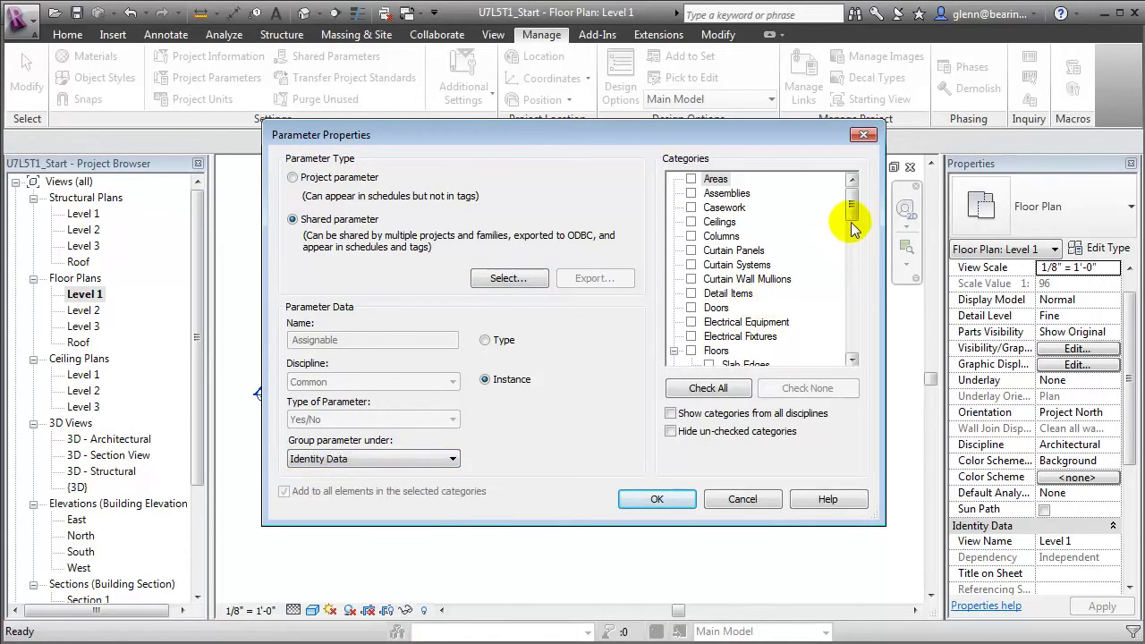
{"action": "left_click_drag", "start_coordinate": [853, 205], "coordinate": [824, 299]}
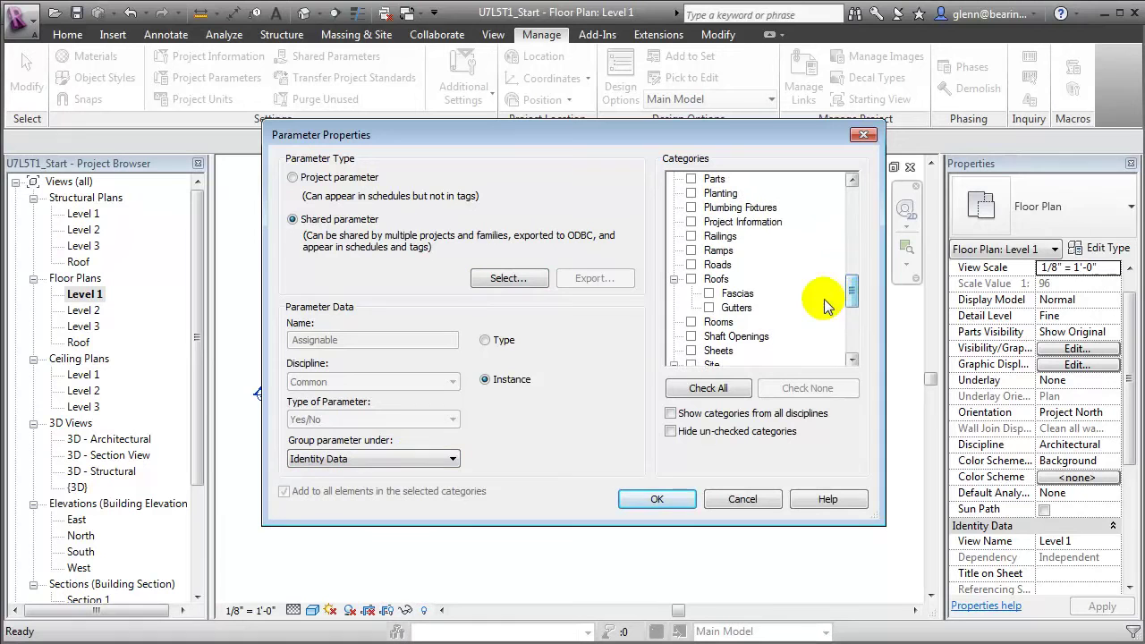
{"action": "left_click", "coordinate": [690, 322]}
{"action": "left_click", "coordinate": [661, 499]}
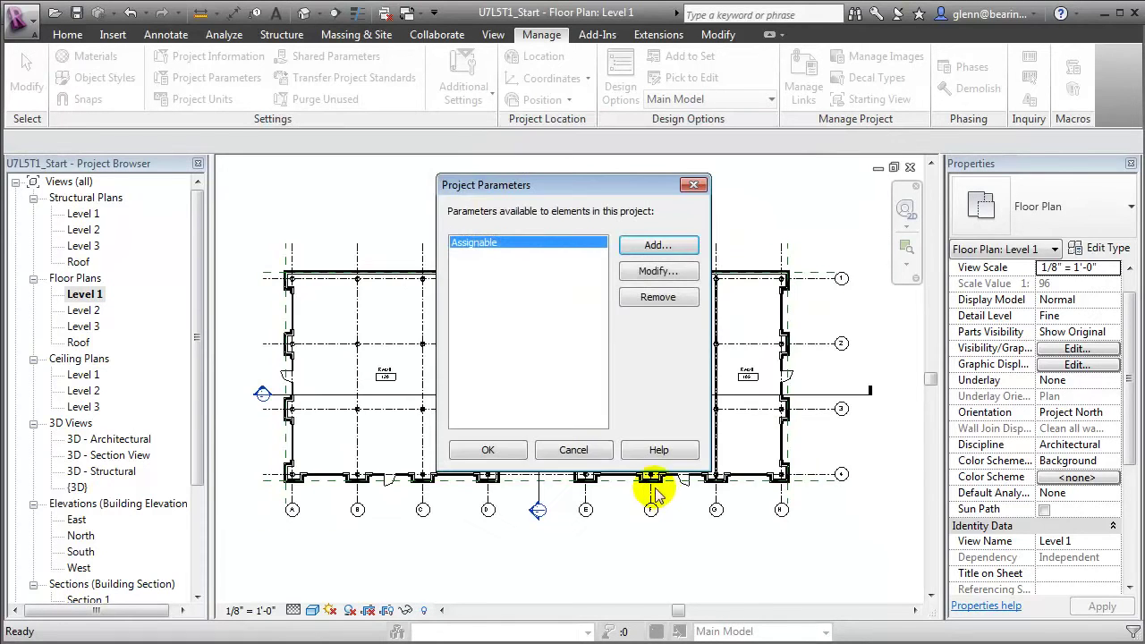
Select room Retail 120 and scroll its properties to find the Assignable checkbox.
{"action": "left_click", "coordinate": [507, 449]}
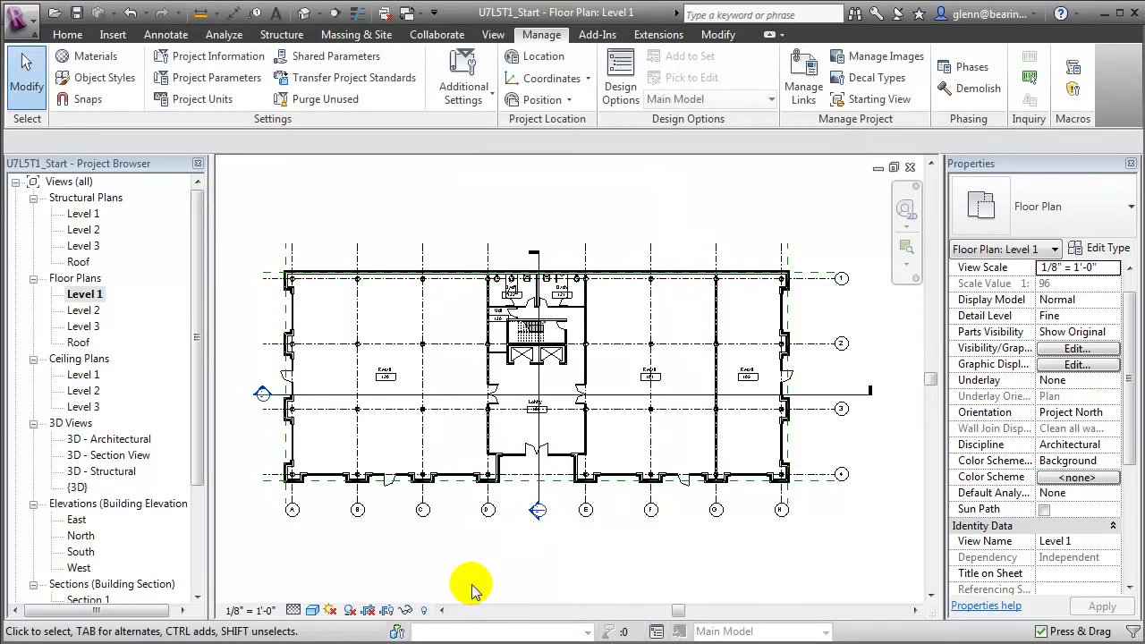
{"action": "left_click", "coordinate": [337, 324]}
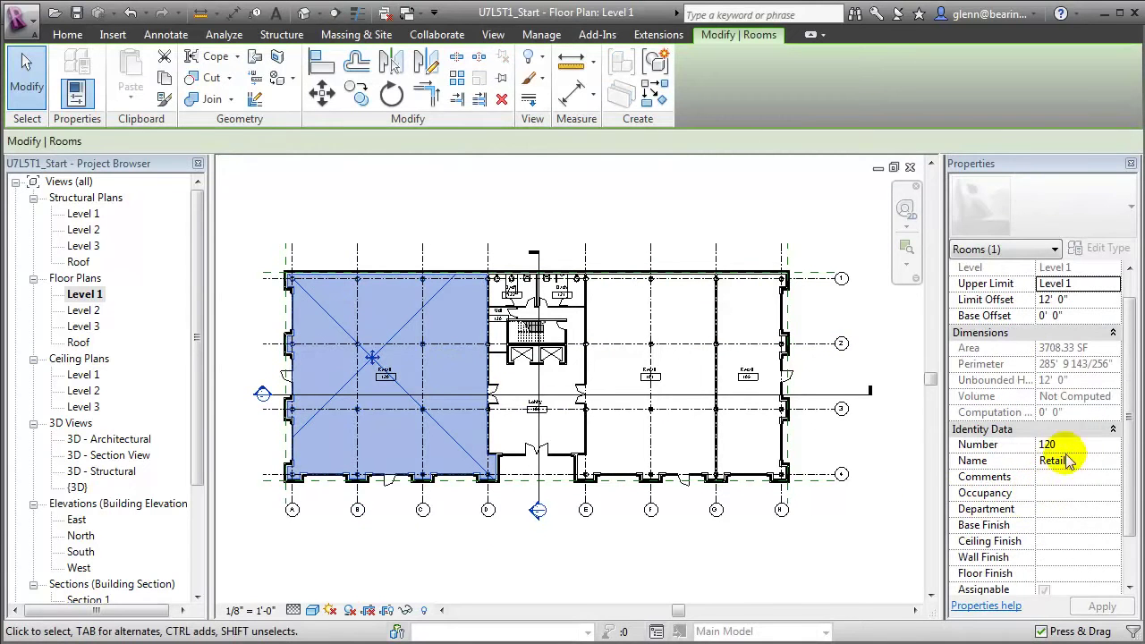
{"action": "left_click", "coordinate": [1128, 589]}
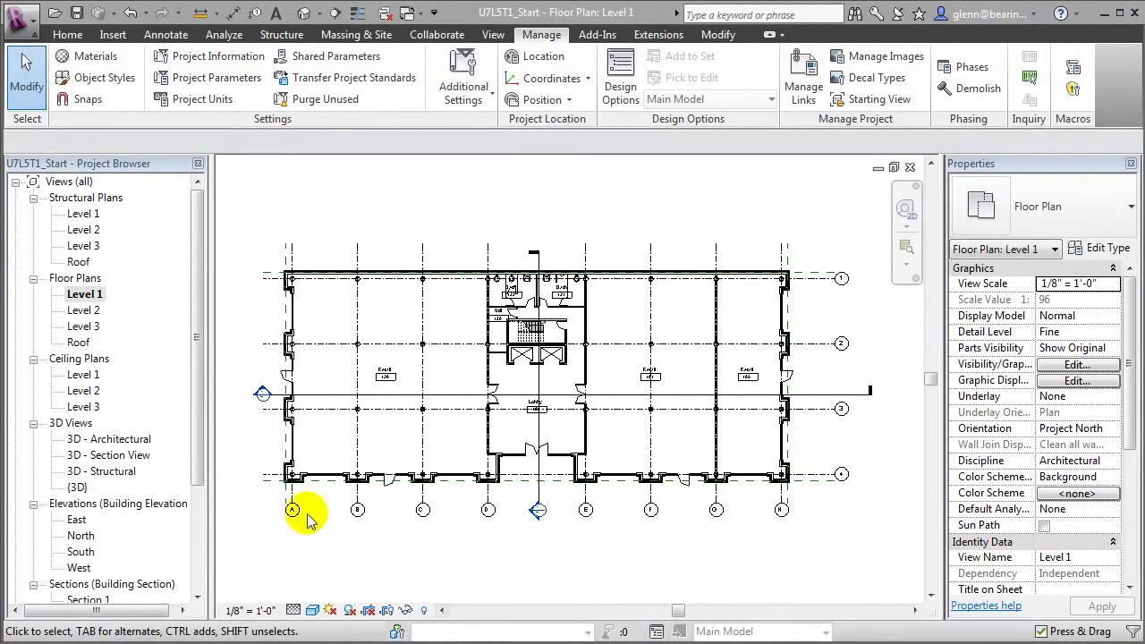
{"action": "left_click_drag", "start_coordinate": [200, 456], "coordinate": [190, 566]}
Open the Room Schedule and scroll to its 49-room, 26,949 SF grand total.
{"action": "double_click", "coordinate": [114, 520]}
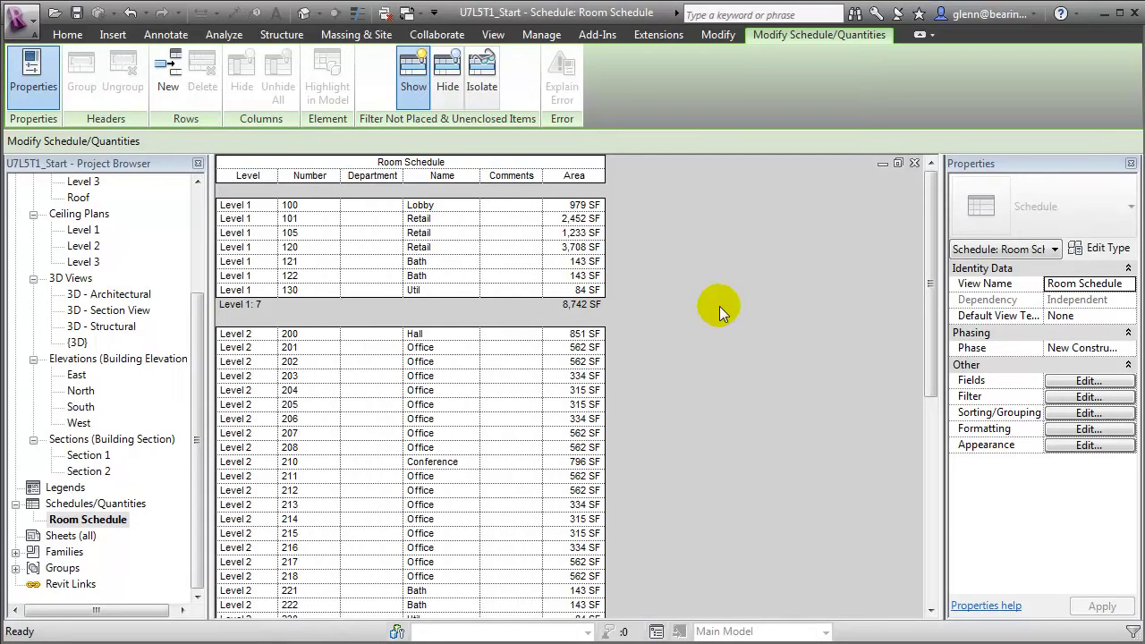
{"action": "left_click_drag", "start_coordinate": [925, 320], "coordinate": [921, 568]}
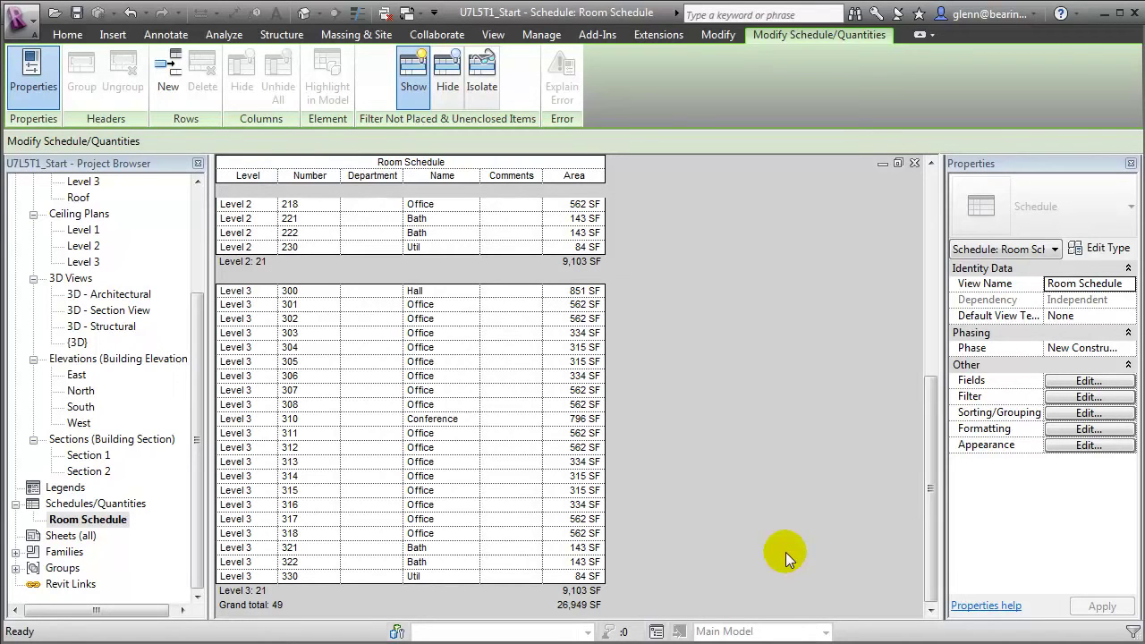
Duplicate the Room Schedule and open the copy.
{"action": "right_click", "coordinate": [109, 526]}
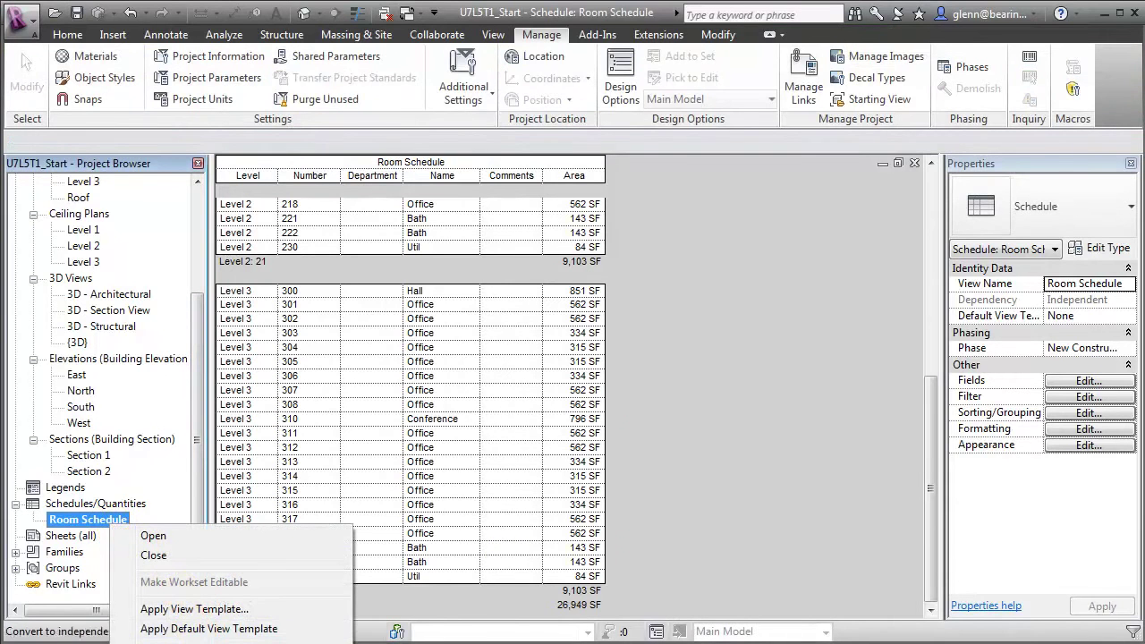
{"action": "left_click", "coordinate": [376, 640]}
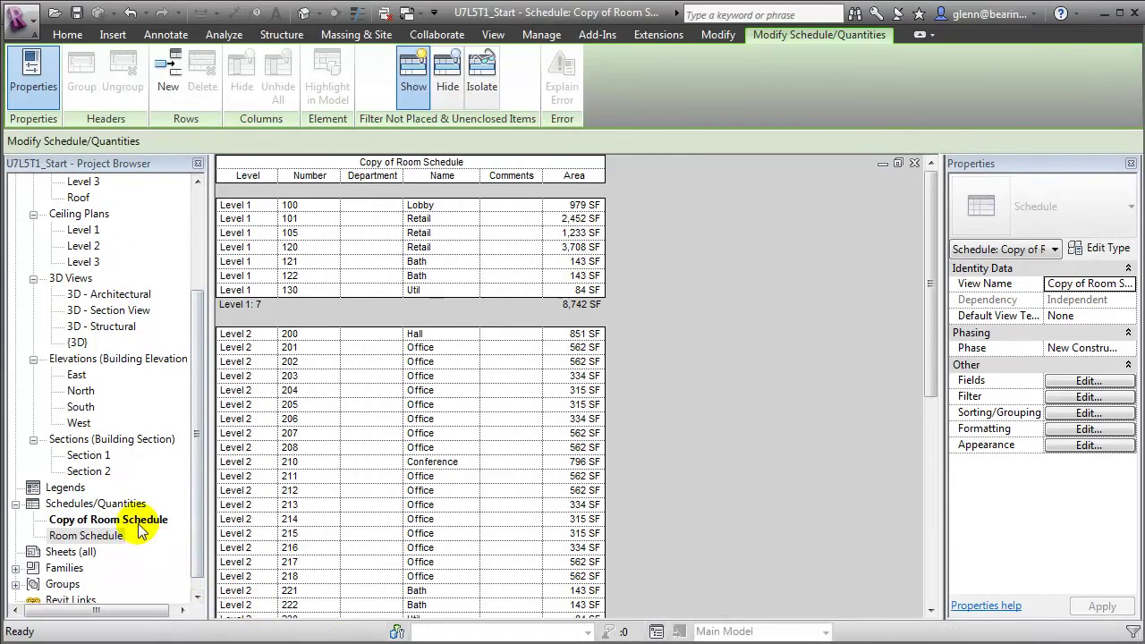
{"action": "left_click", "coordinate": [134, 520]}
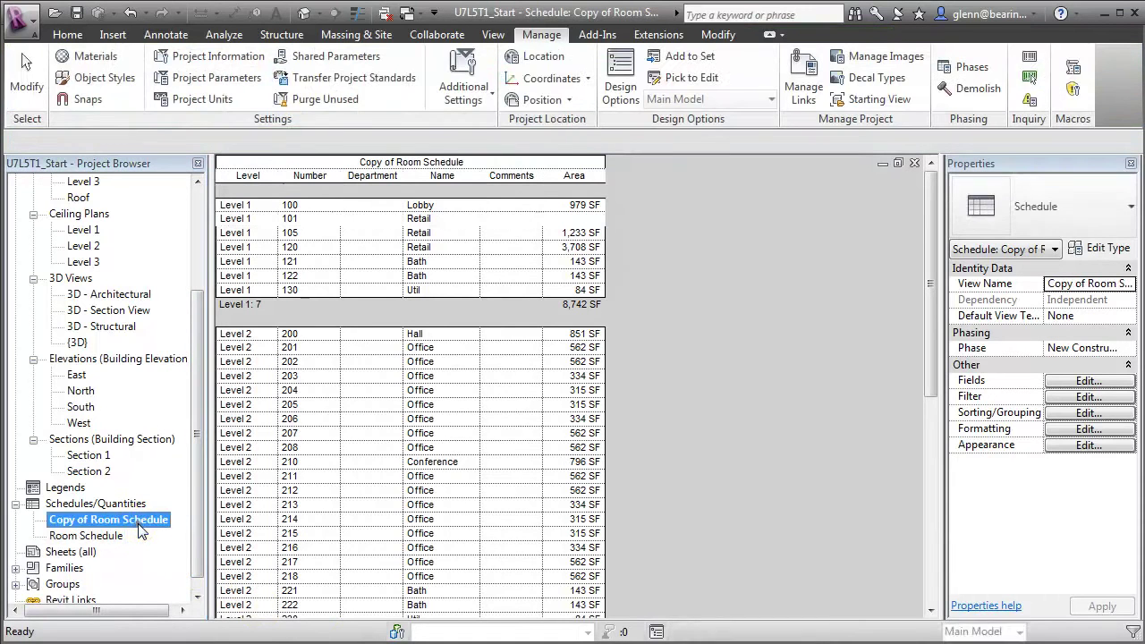
Retitle the copied schedule 'Space Utilization Summary'.
{"action": "left_click", "coordinate": [467, 162]}
{"action": "left_click_drag", "start_coordinate": [467, 162], "coordinate": [336, 162]}
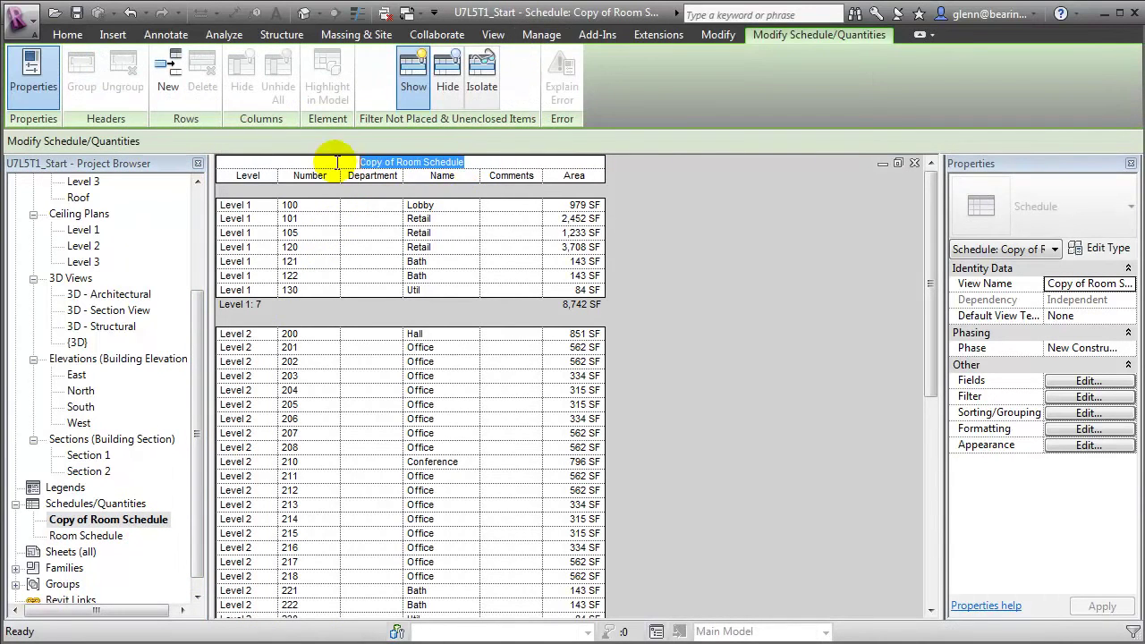
{"action": "type", "text": "Spac"}
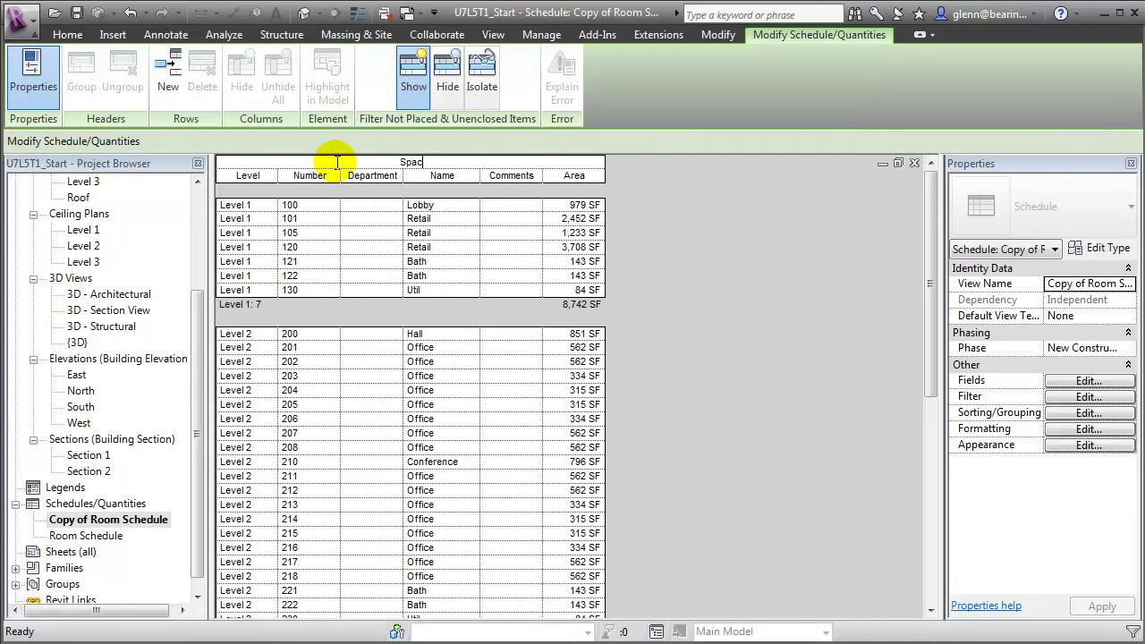
{"action": "type", "text": "e Utilization Summary"}
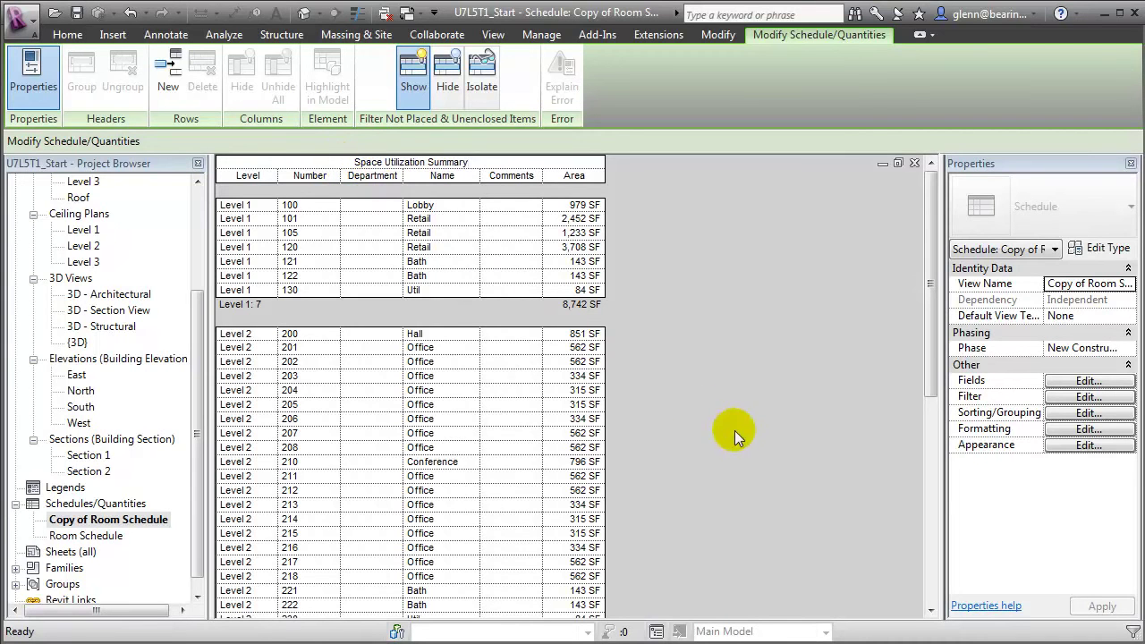
Add the Assignable field as a column in the schedule.
{"action": "left_click", "coordinate": [1058, 385]}
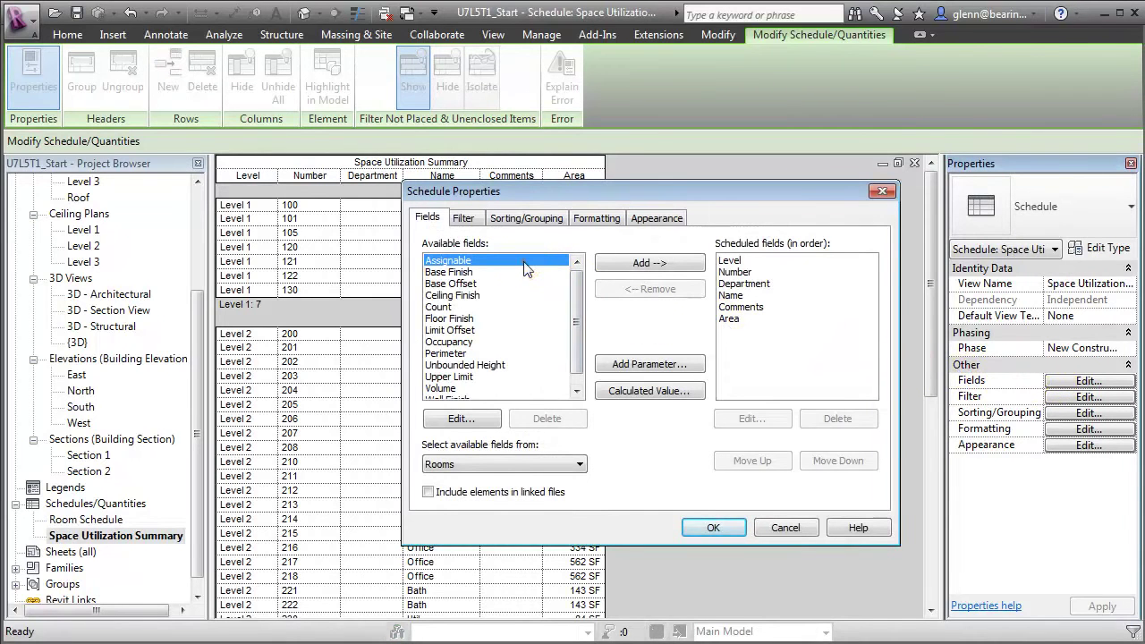
{"action": "left_click", "coordinate": [633, 265]}
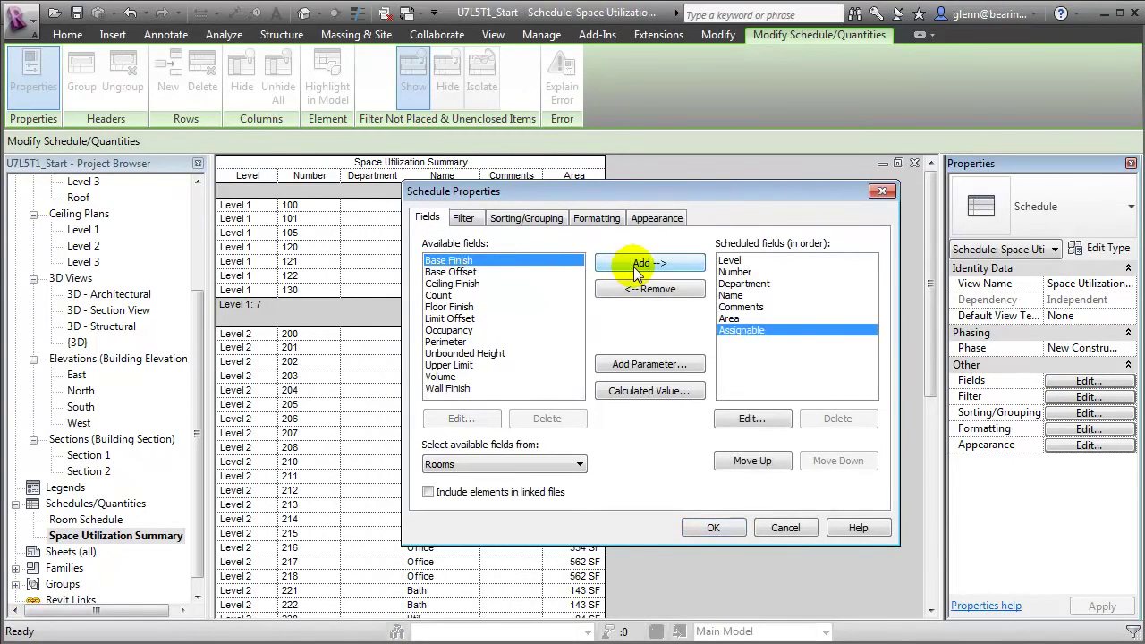
{"action": "left_click", "coordinate": [721, 527]}
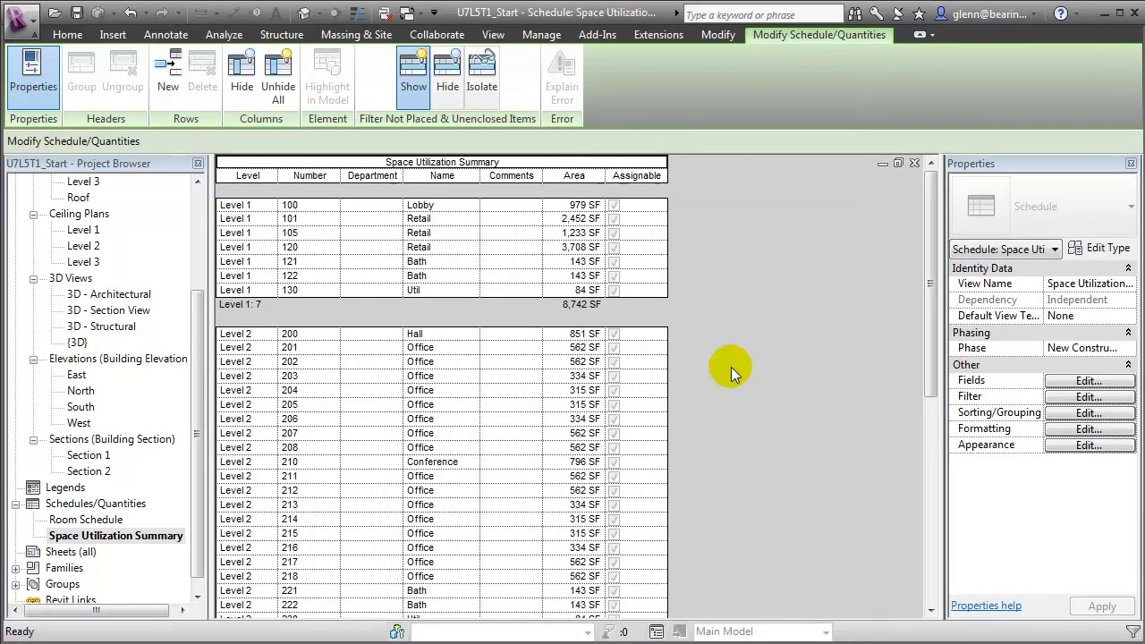
Tick Assignable for rooms 101, 105 and 120.
{"action": "left_click", "coordinate": [614, 220]}
{"action": "left_click", "coordinate": [614, 233]}
{"action": "left_click", "coordinate": [613, 248]}
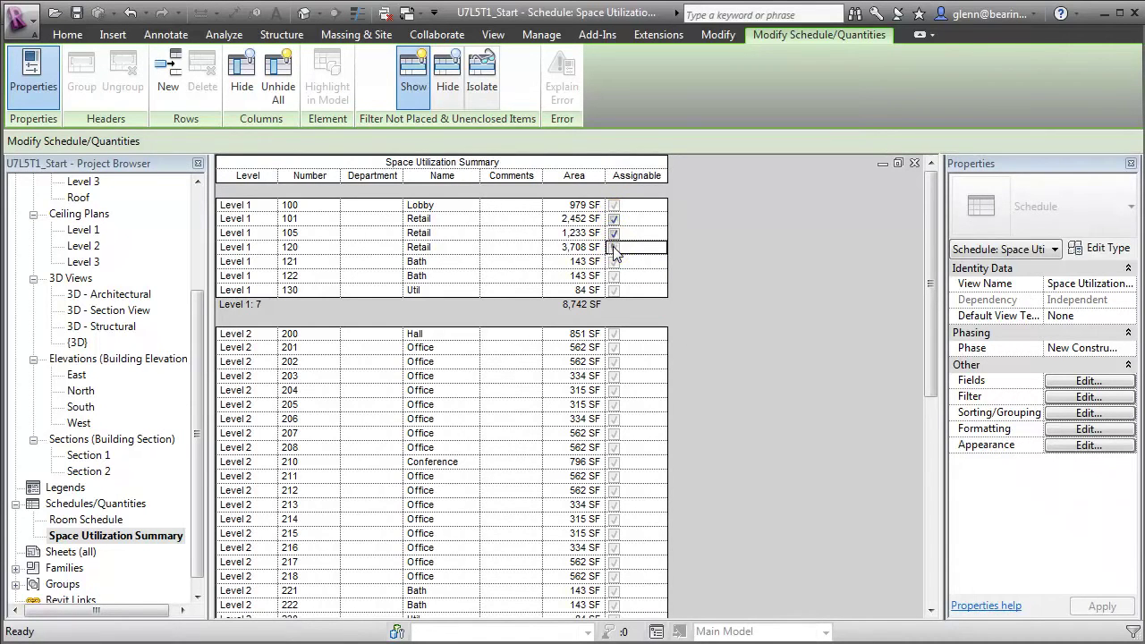
{"action": "left_click", "coordinate": [614, 248]}
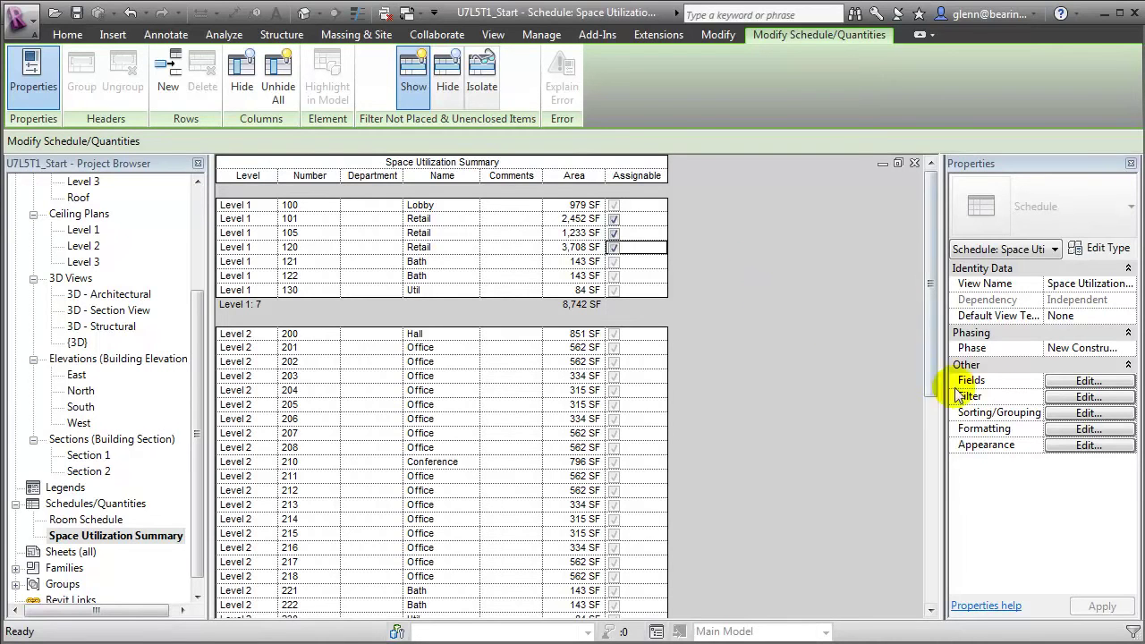
Create an Area-type calculated field 'Assignable Area' with formula If(Assignable, Area, 0 SF).
{"action": "left_click", "coordinate": [1088, 381]}
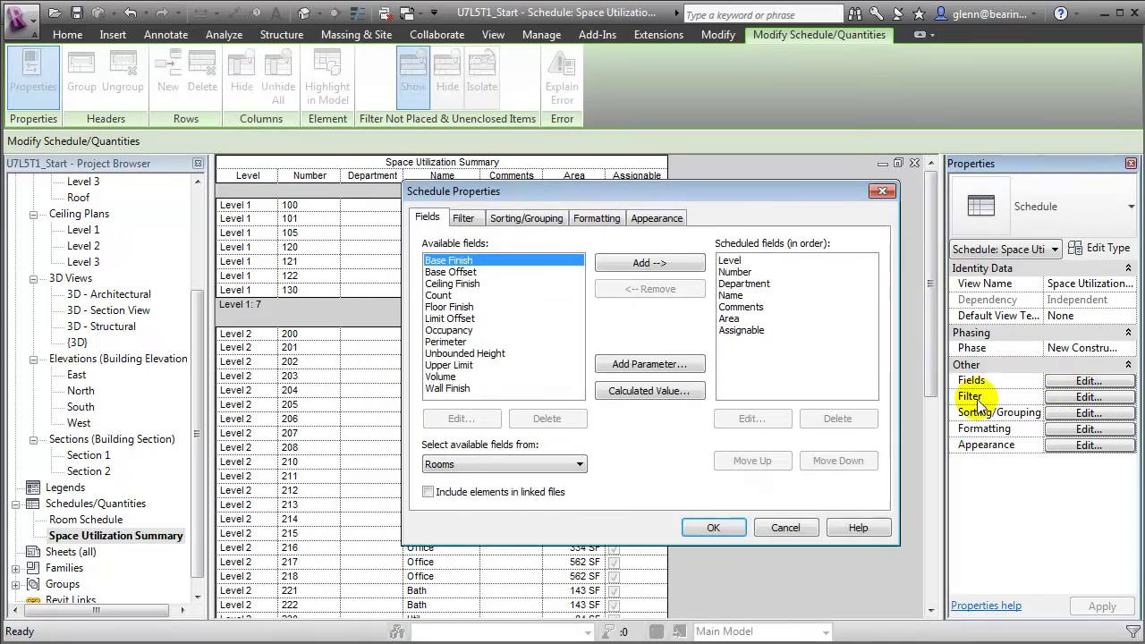
{"action": "left_click", "coordinate": [678, 401]}
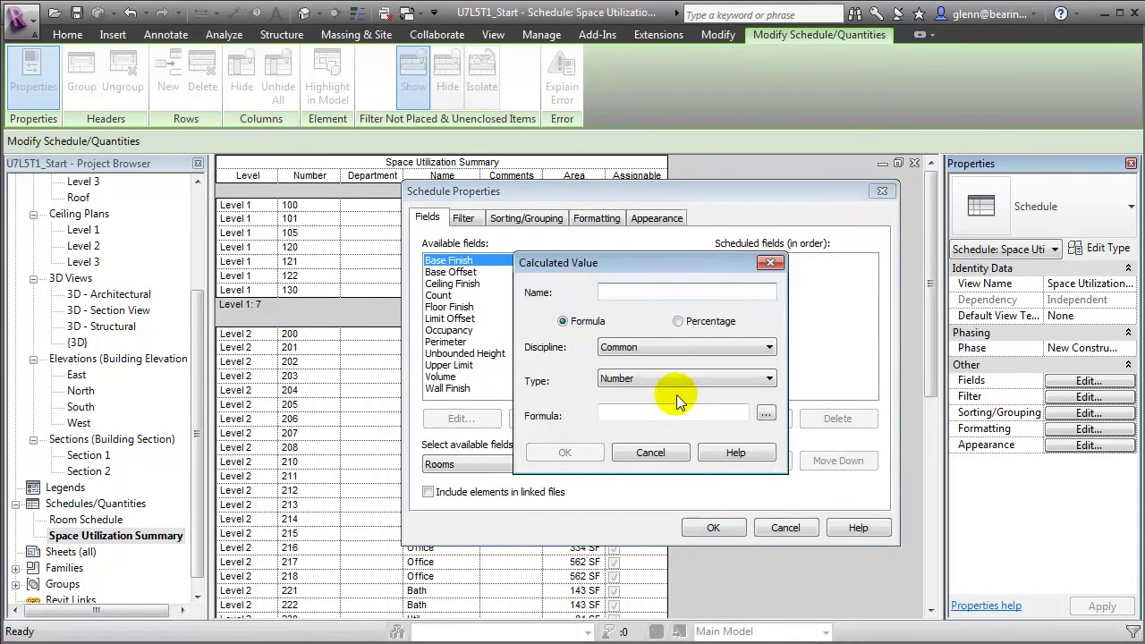
{"action": "type", "text": "Assigna"}
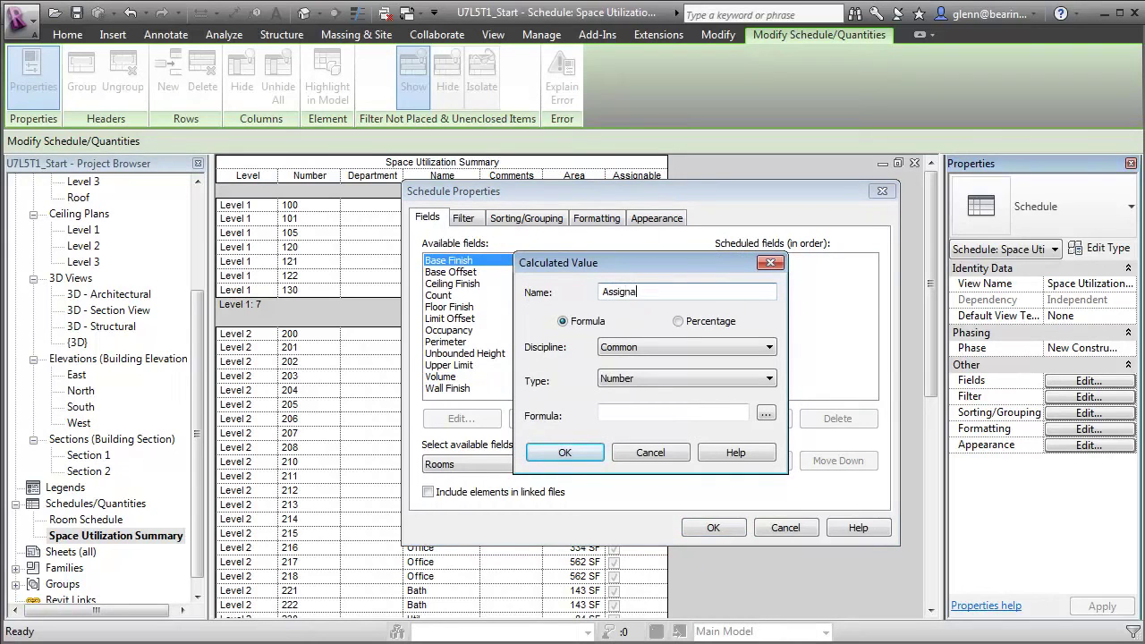
{"action": "type", "text": "ble Area"}
{"action": "left_click", "coordinate": [645, 377]}
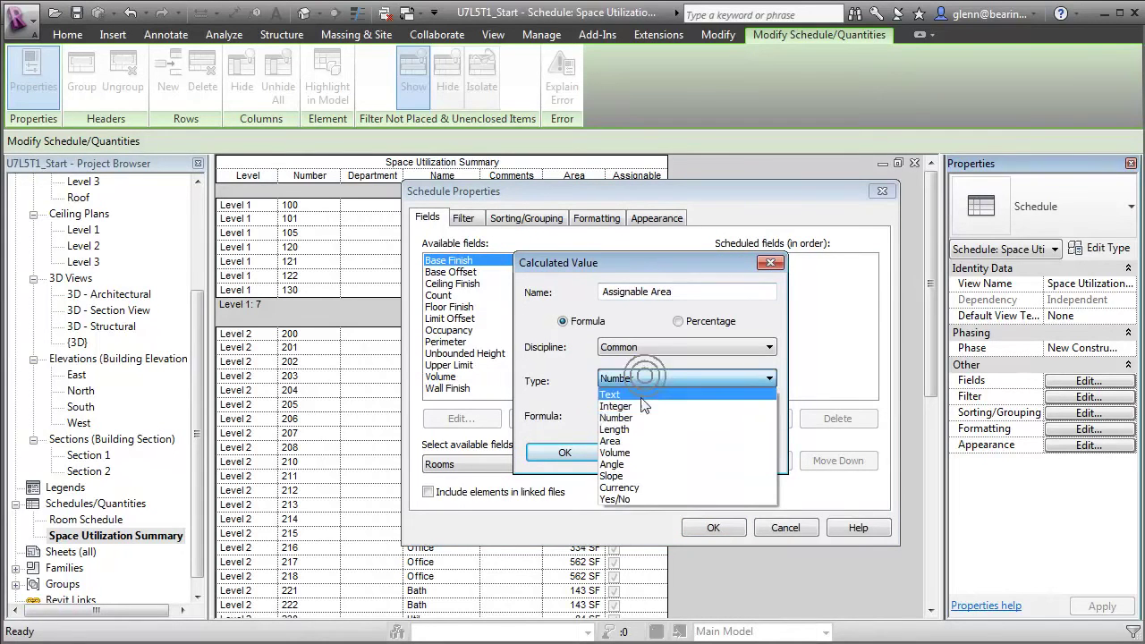
{"action": "left_click", "coordinate": [637, 442]}
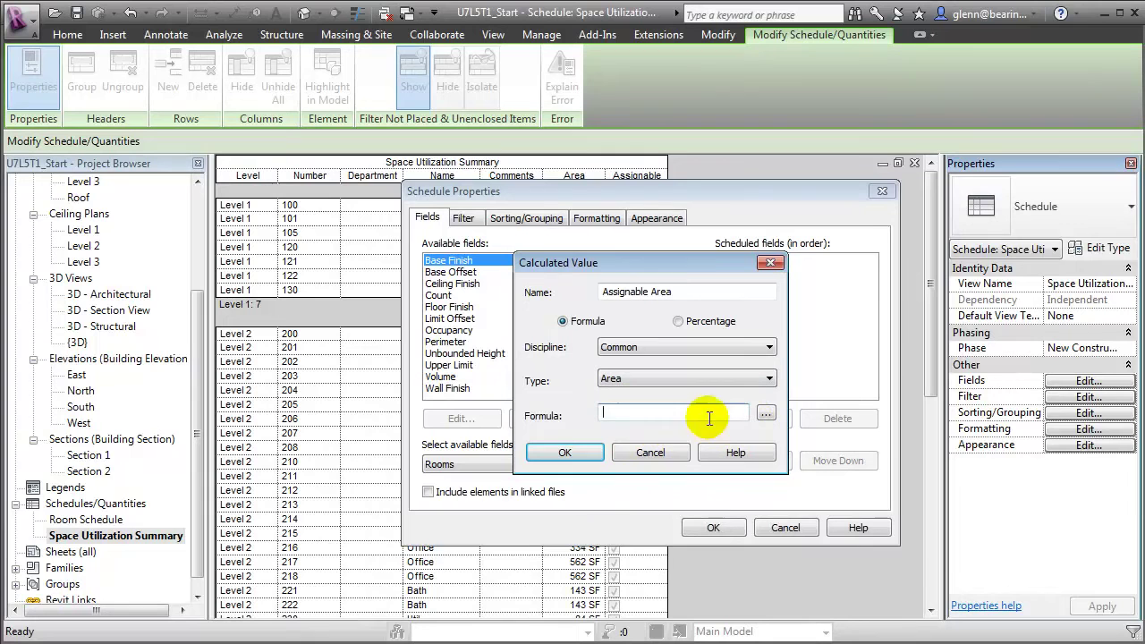
{"action": "type", "text": "If("}
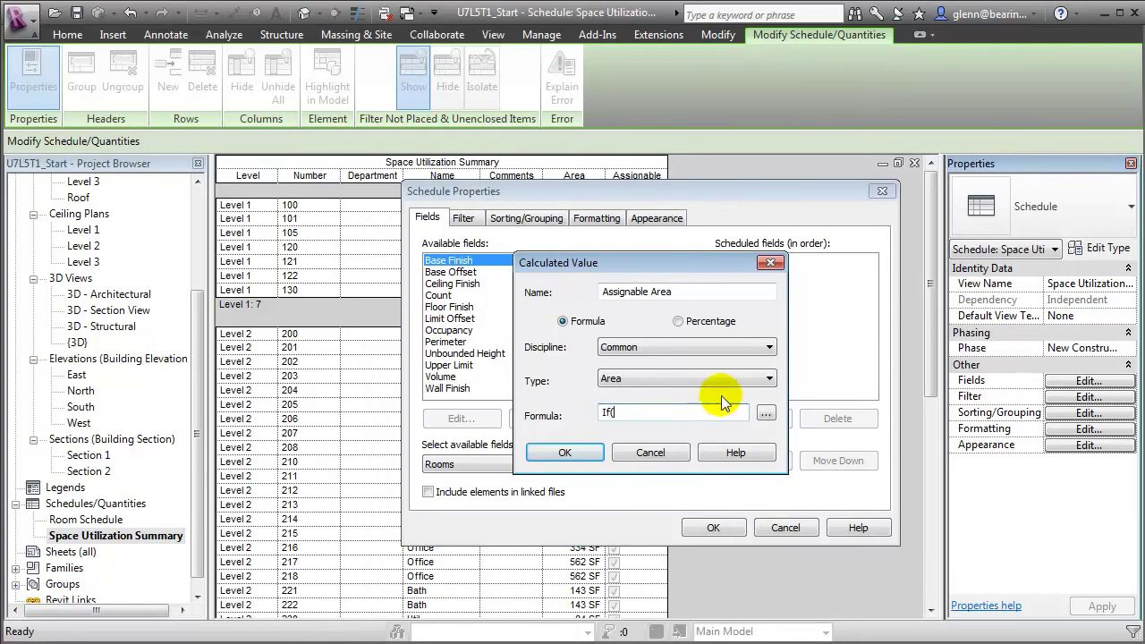
{"action": "left_click", "coordinate": [763, 414]}
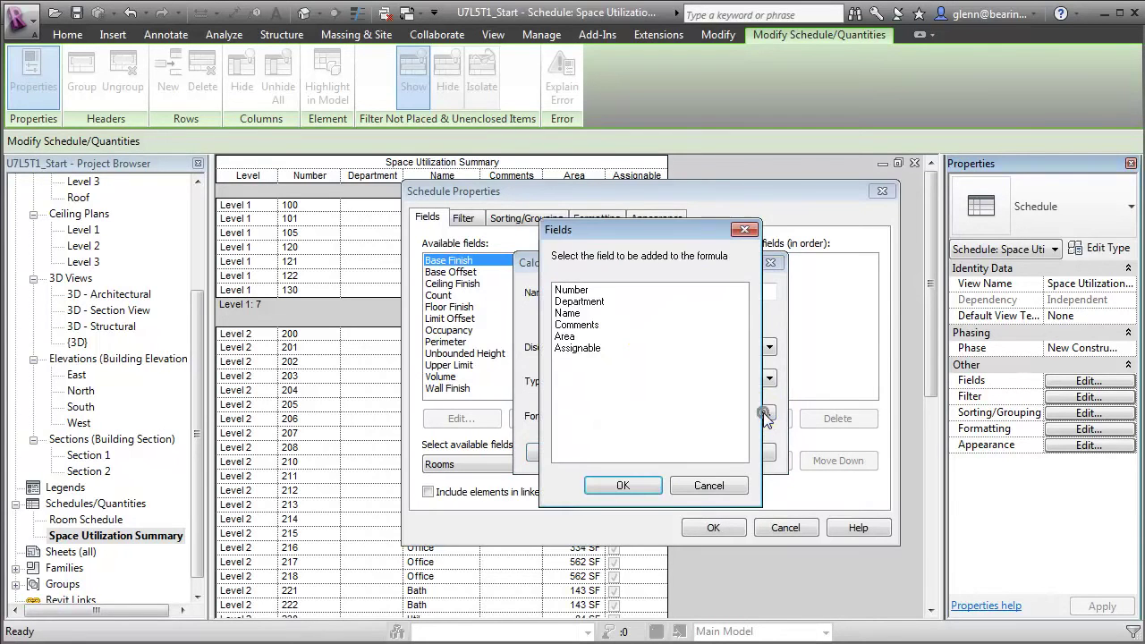
{"action": "left_click", "coordinate": [605, 348]}
{"action": "left_click", "coordinate": [642, 488]}
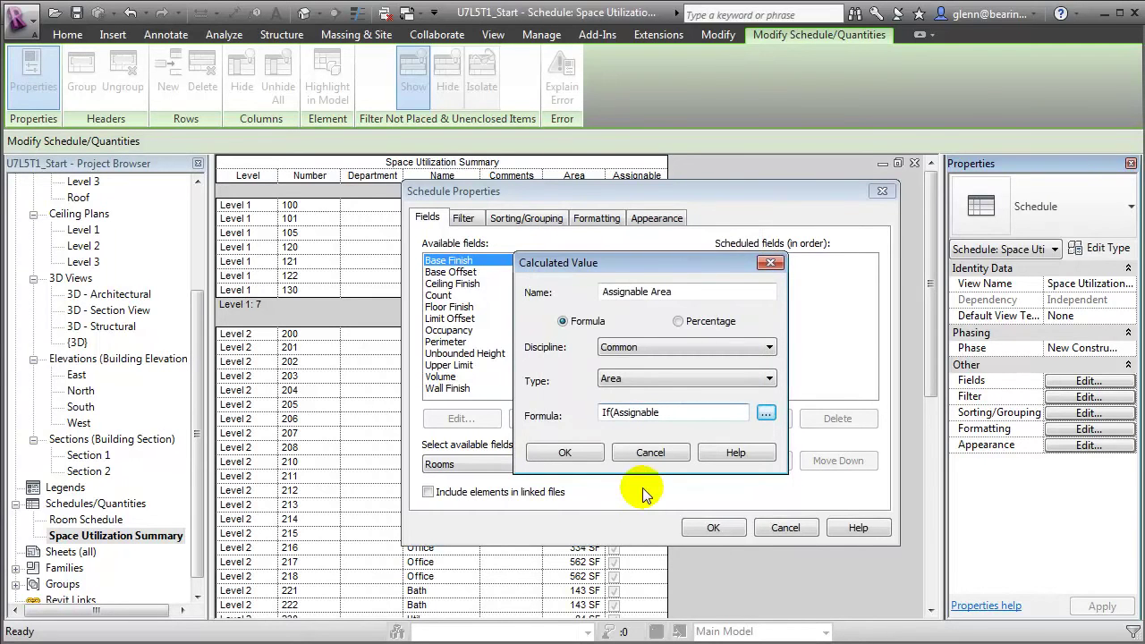
{"action": "type", "text": ", Area"}
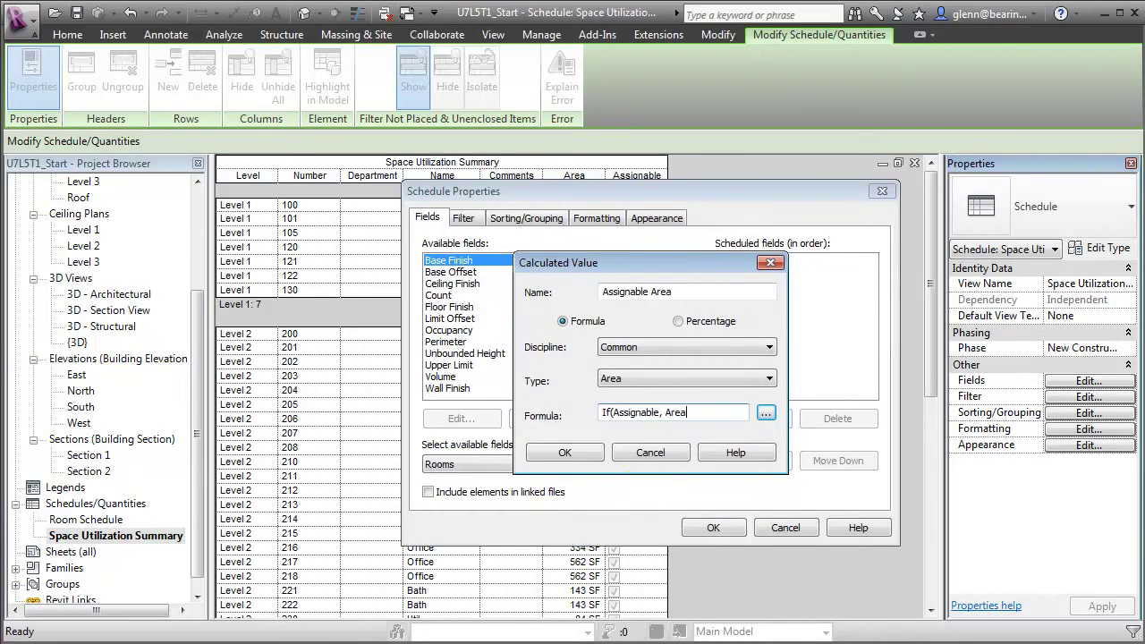
{"action": "type", "text": ", 0 SF)"}
{"action": "left_click", "coordinate": [576, 454]}
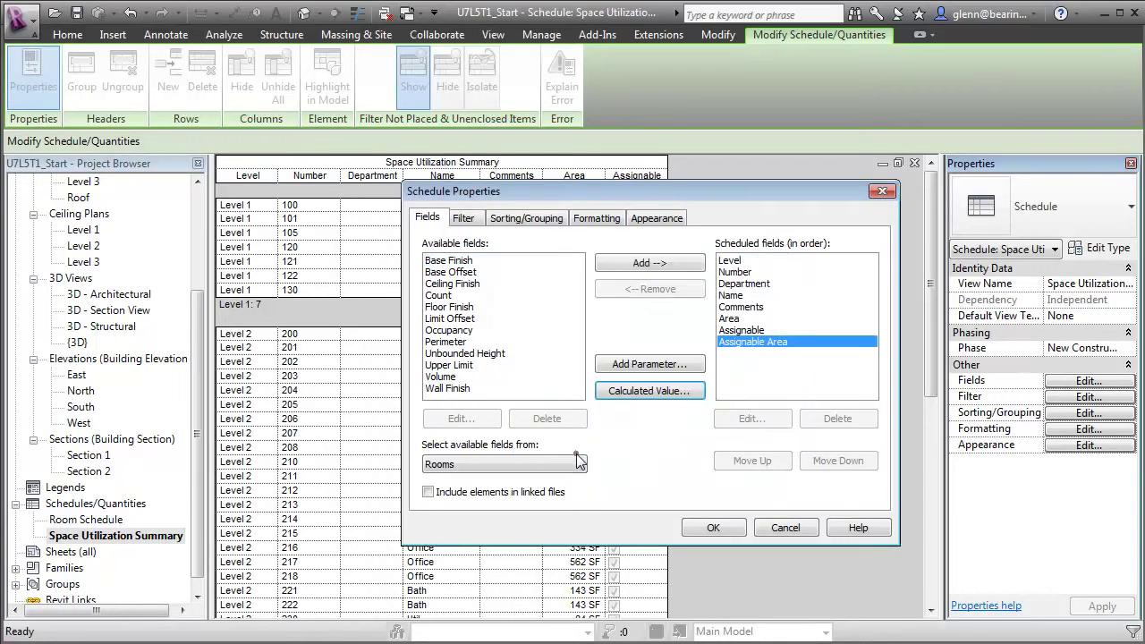
Create a calculated field 'Assignable Area %' with formula Assignable Area / 26949 SF.
{"action": "left_click", "coordinate": [672, 393]}
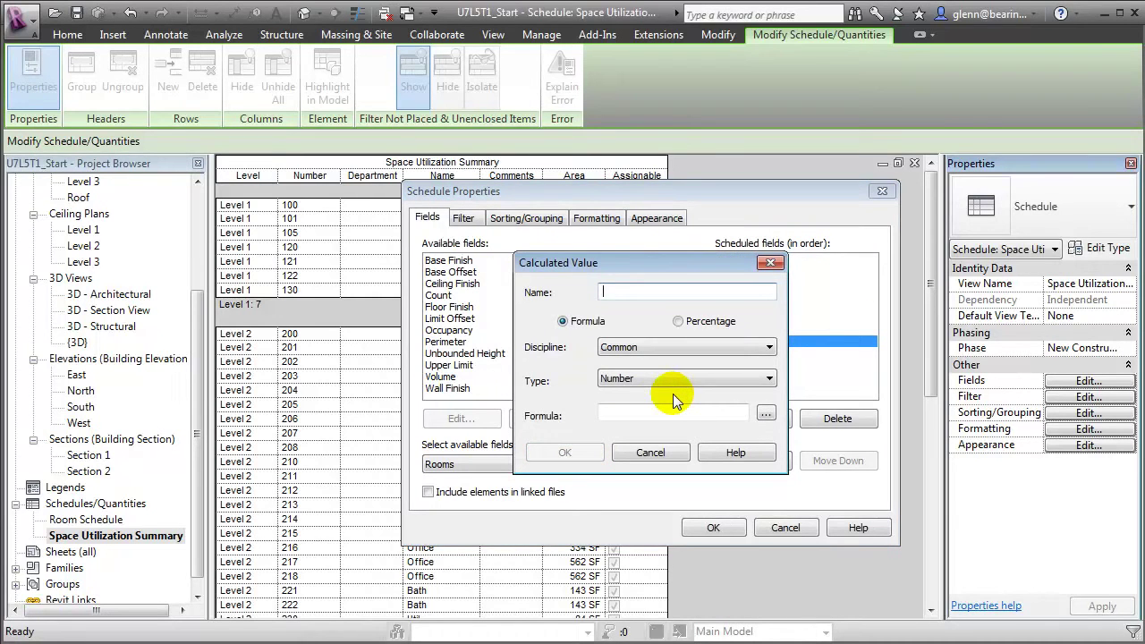
{"action": "type", "text": "Assigna"}
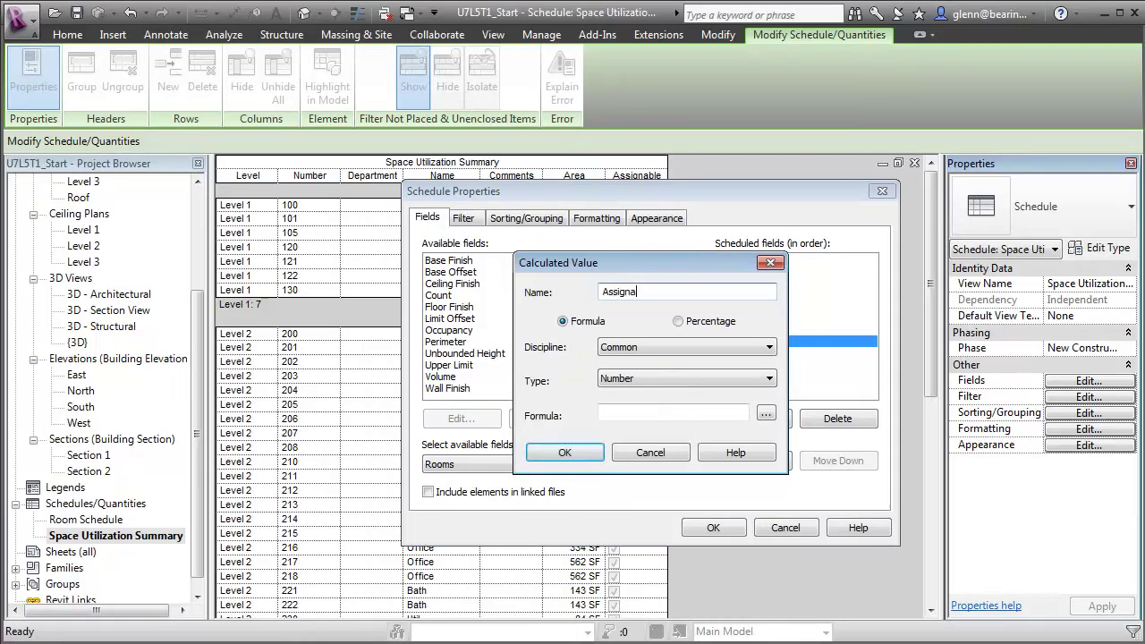
{"action": "type", "text": "ble Area %"}
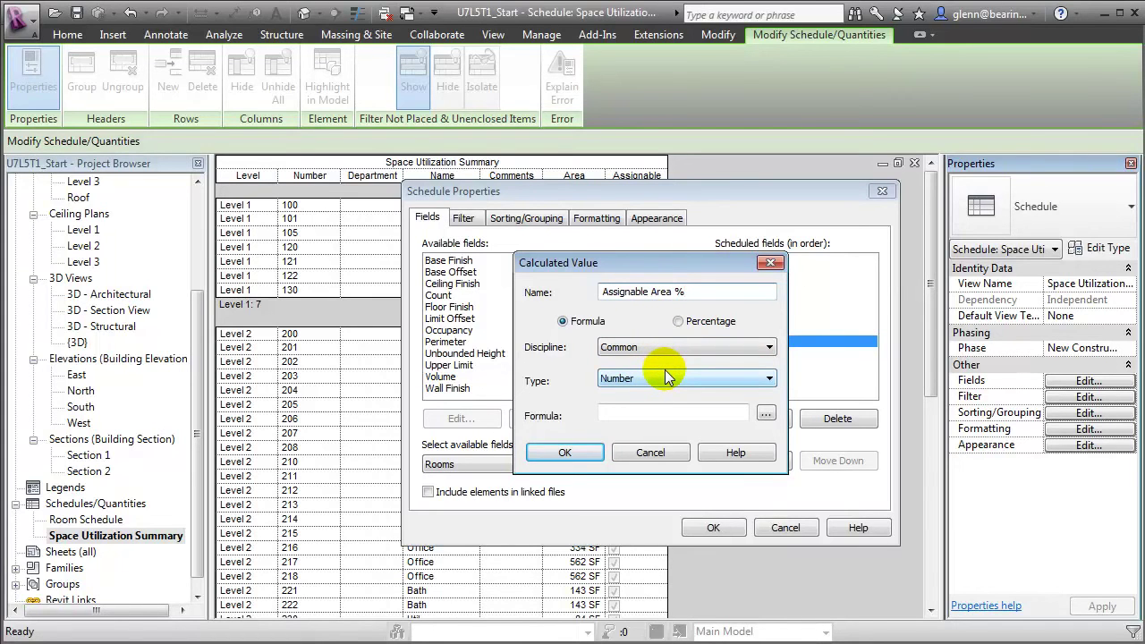
{"action": "left_click", "coordinate": [604, 412]}
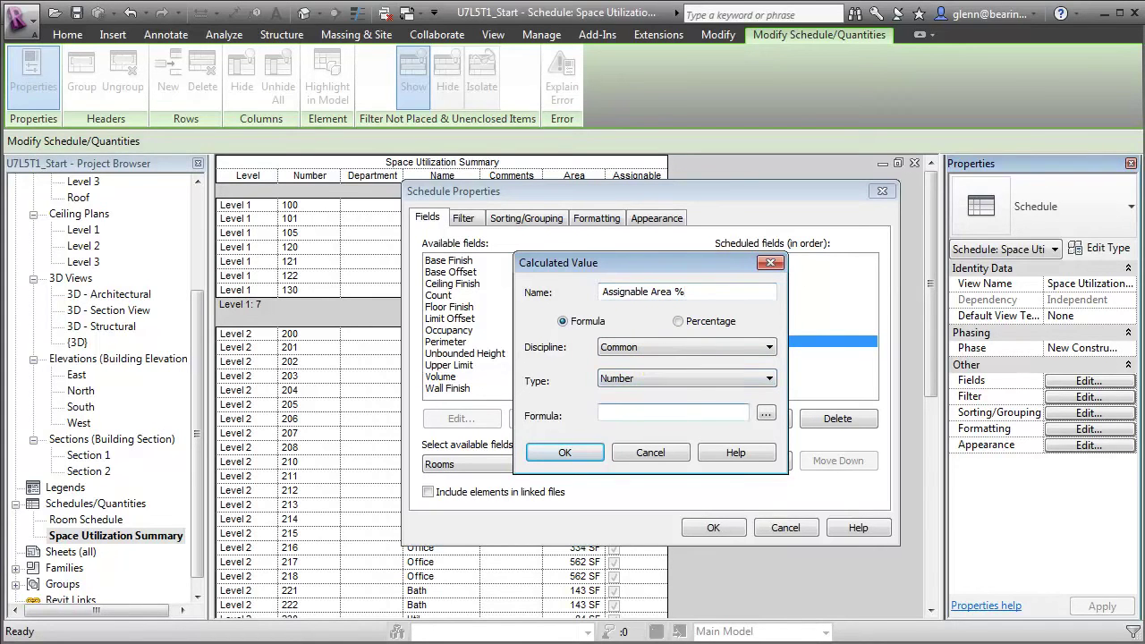
{"action": "left_click", "coordinate": [766, 415]}
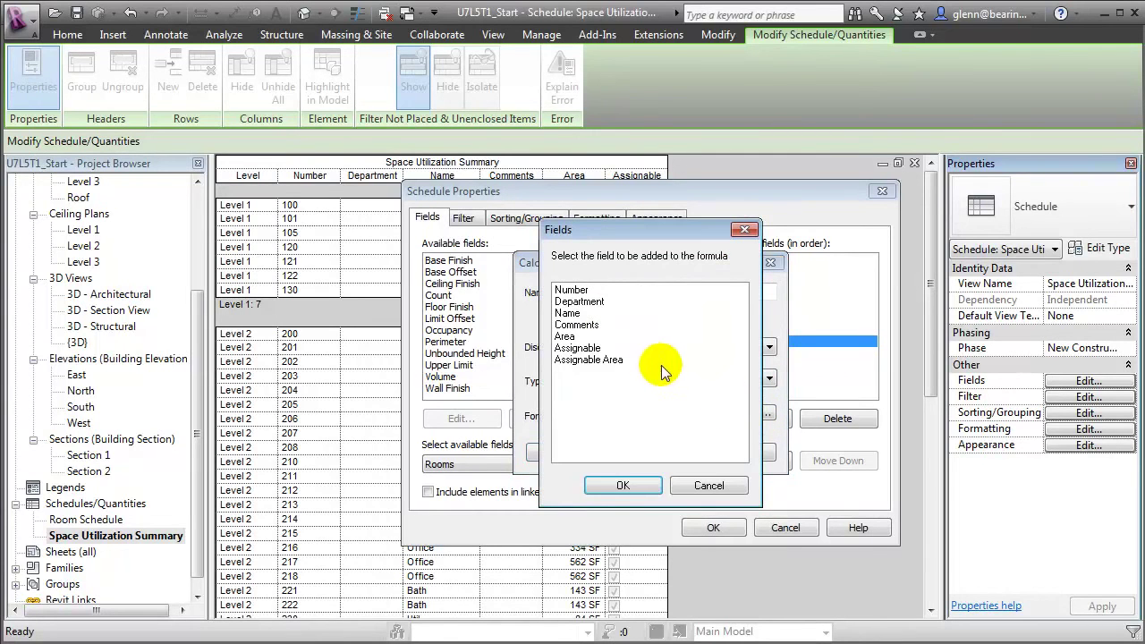
{"action": "left_click", "coordinate": [608, 362]}
{"action": "left_click", "coordinate": [651, 486]}
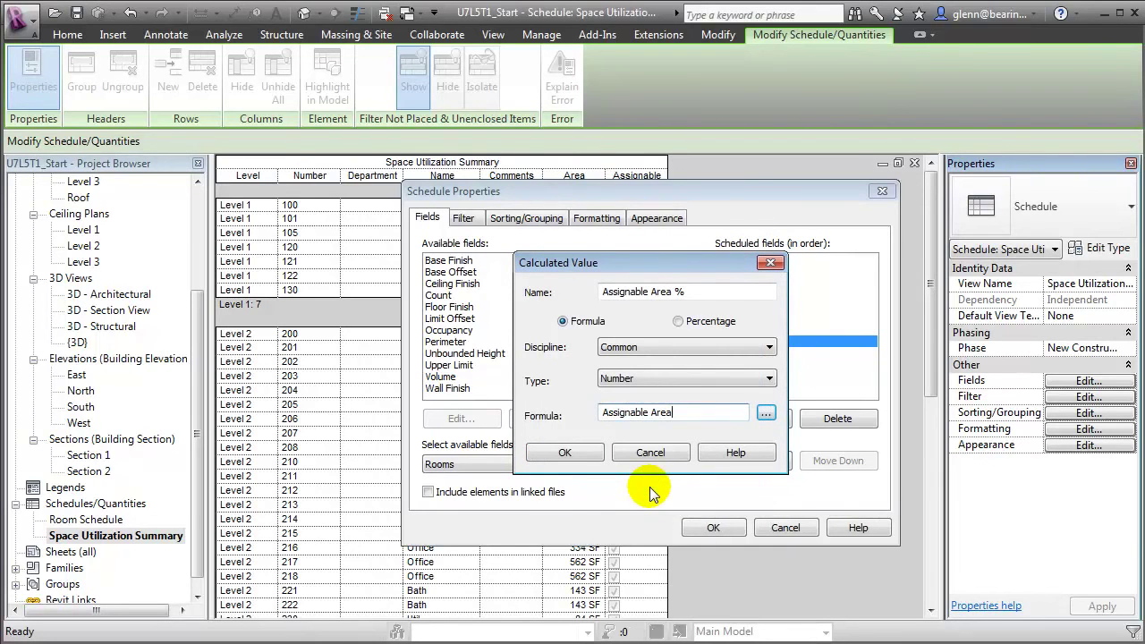
{"action": "type", "text": "/"}
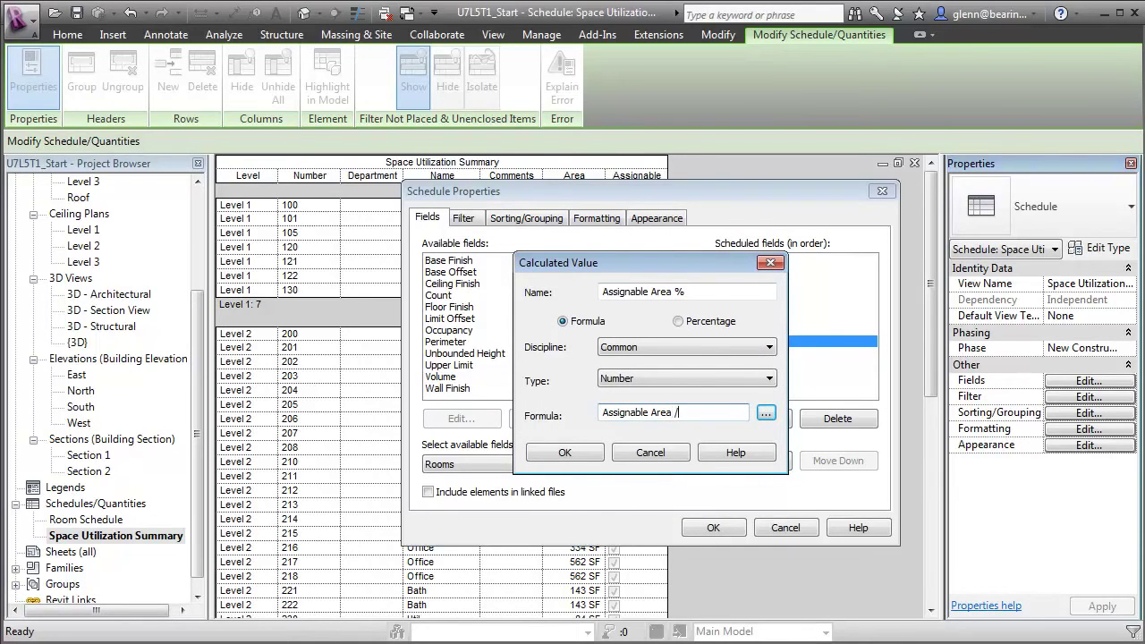
{"action": "type", "text": " 26949 SF"}
{"action": "left_click", "coordinate": [565, 452]}
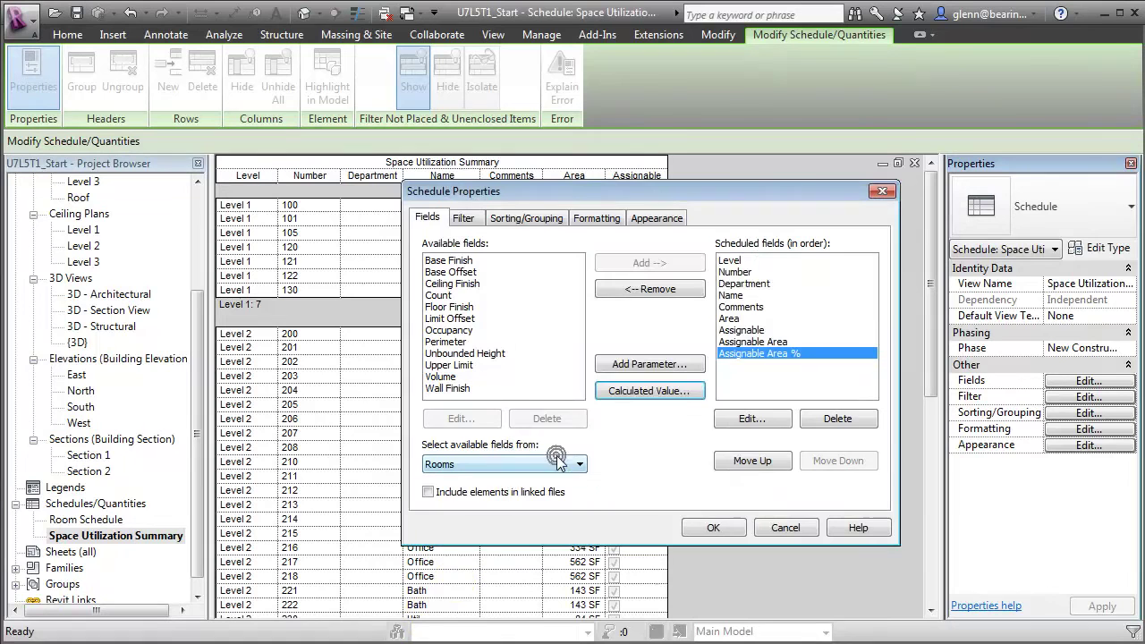
Create a calculated field 'Net to Gross %' with formula Area / 26949 SF.
{"action": "left_click", "coordinate": [630, 391]}
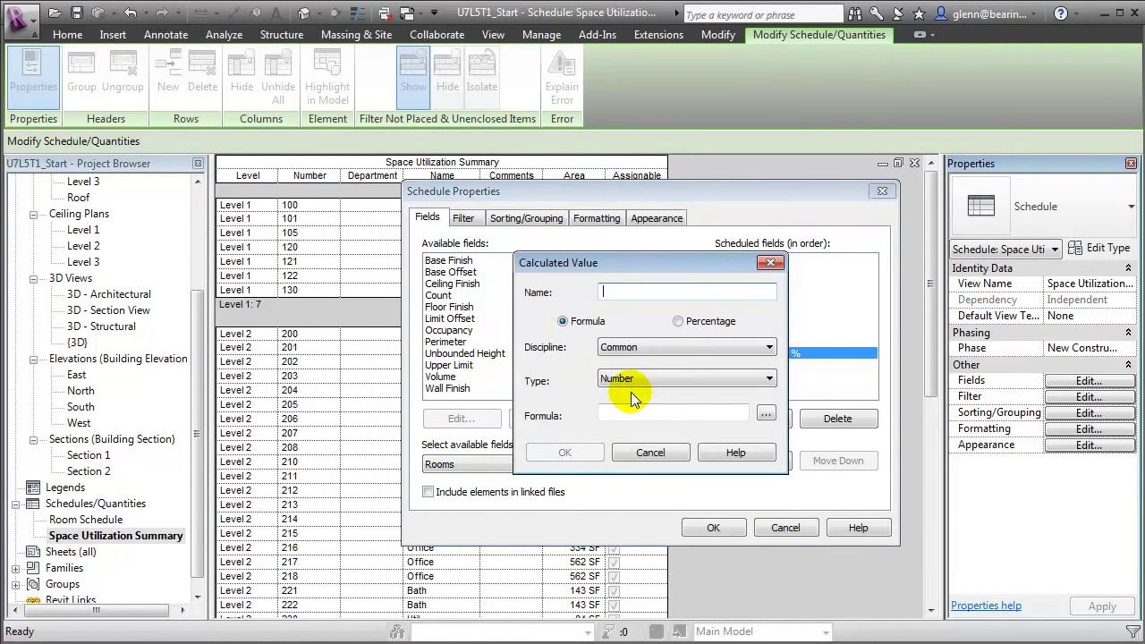
{"action": "type", "text": "Net to G"}
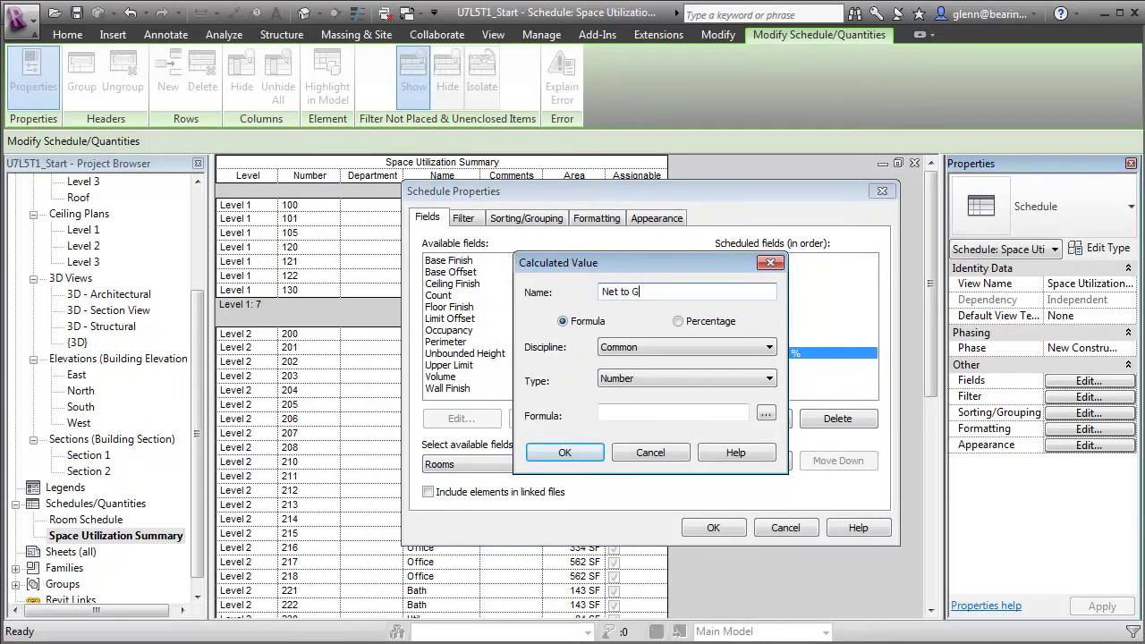
{"action": "type", "text": "ross %"}
{"action": "left_click", "coordinate": [766, 414]}
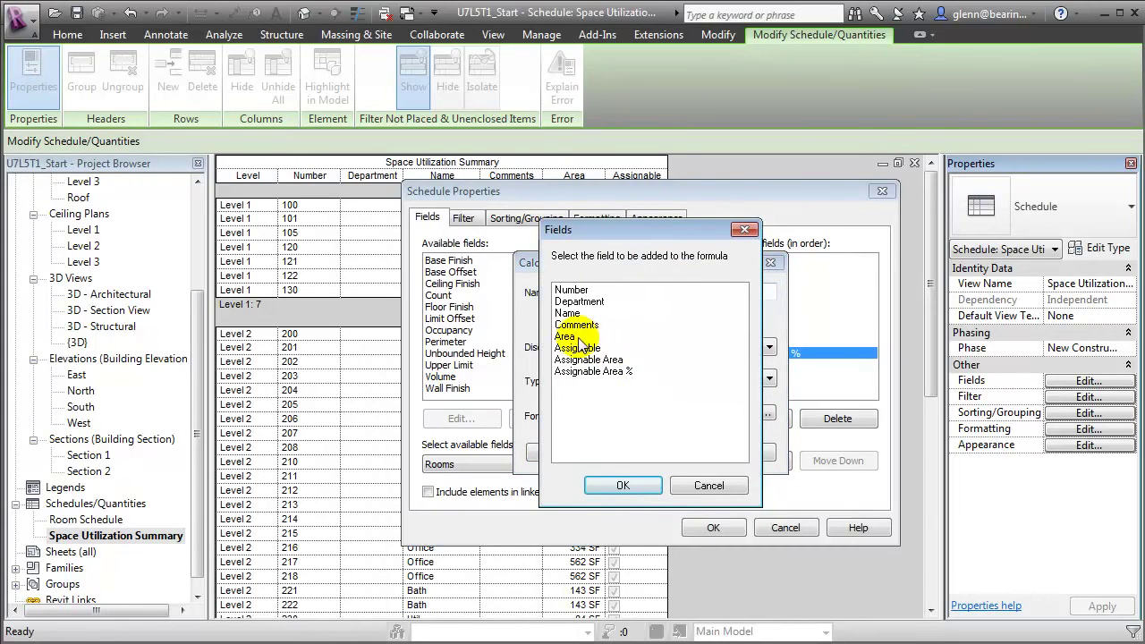
{"action": "left_click", "coordinate": [577, 337]}
{"action": "left_click", "coordinate": [623, 485]}
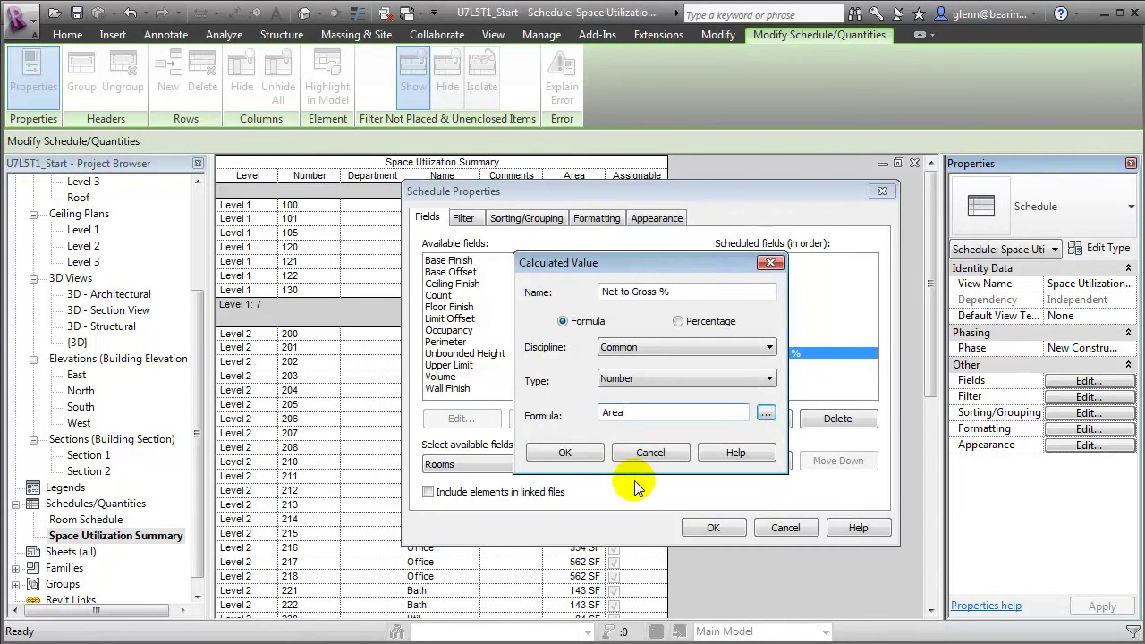
{"action": "type", "text": "/ 26949 SF"}
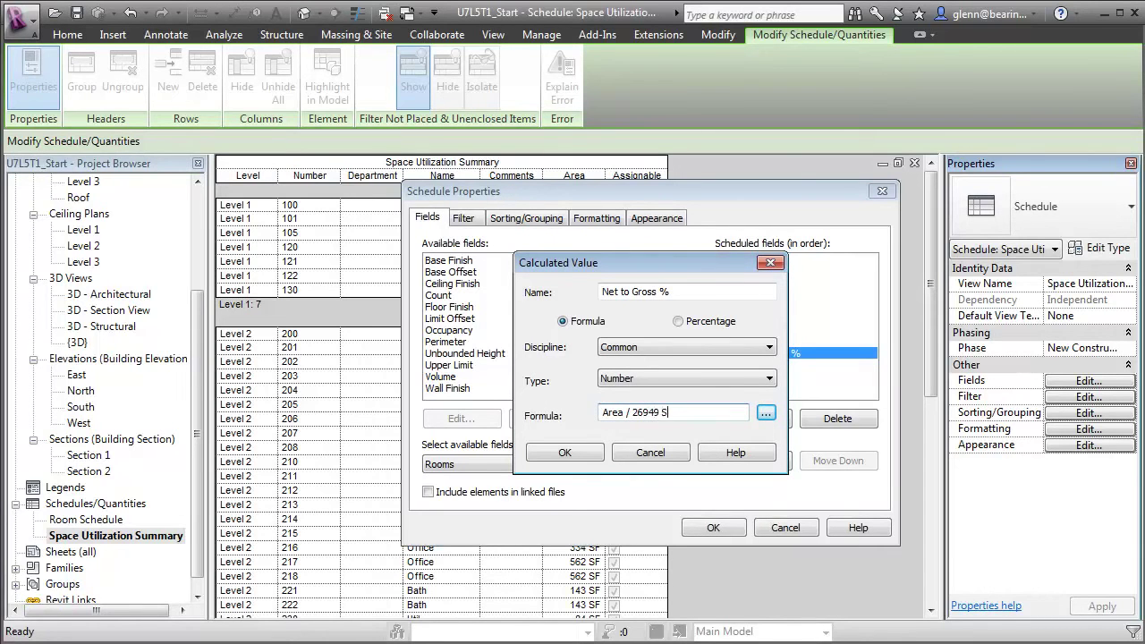
{"action": "left_click", "coordinate": [577, 455]}
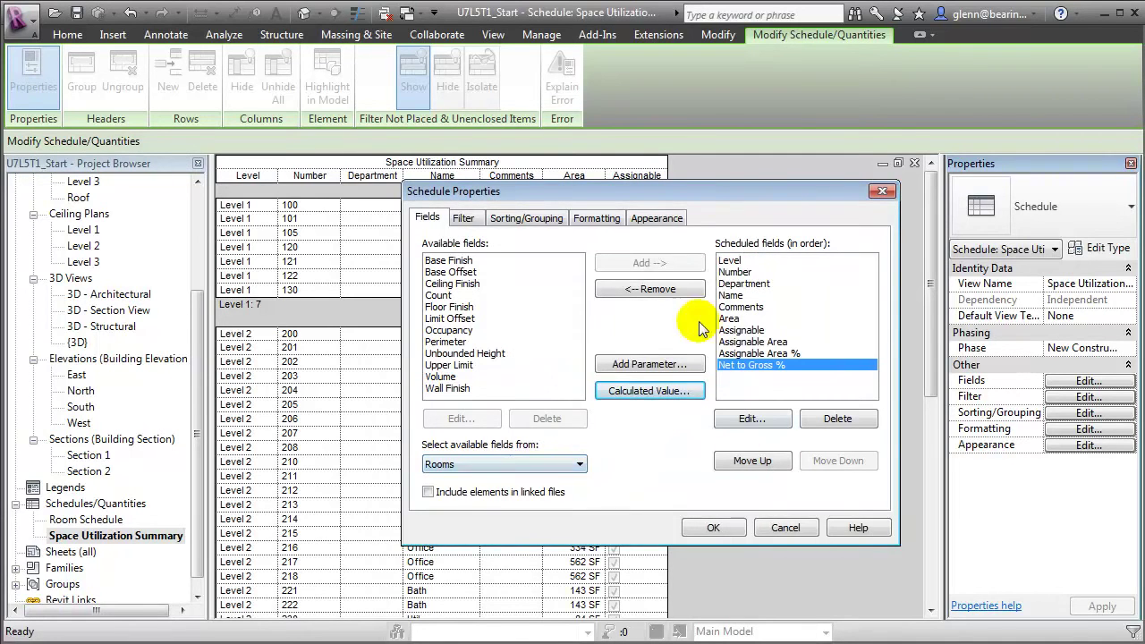
Format Assignable Area % as Percentage with a % symbol and two decimal places.
{"action": "left_click", "coordinate": [595, 218]}
{"action": "left_click", "coordinate": [493, 353]}
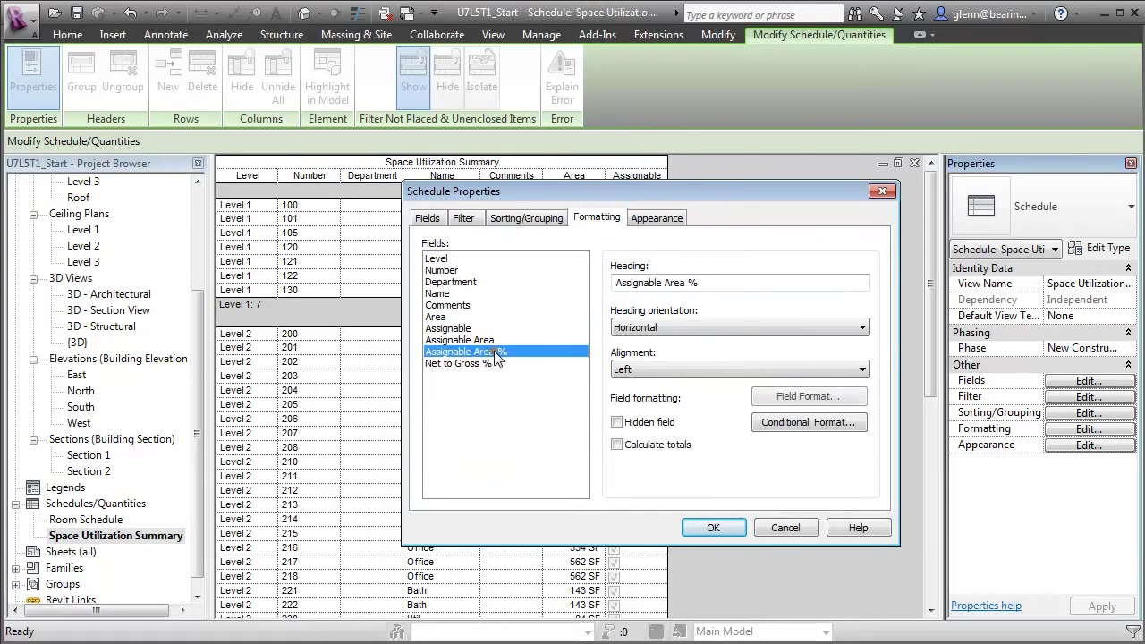
{"action": "left_click", "coordinate": [807, 399]}
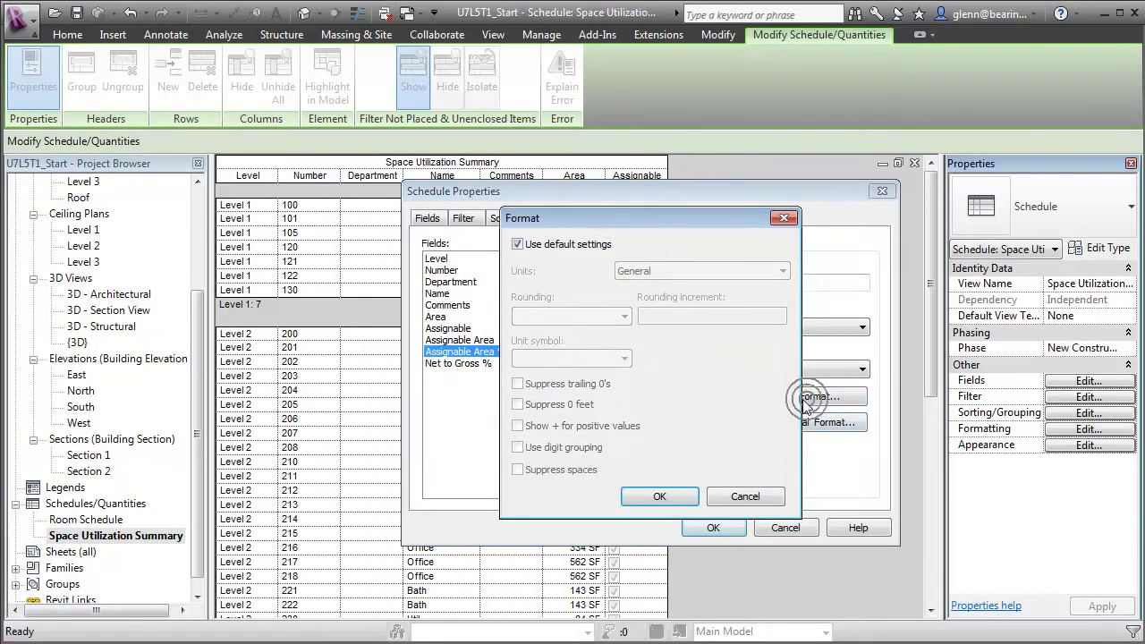
{"action": "left_click", "coordinate": [573, 250]}
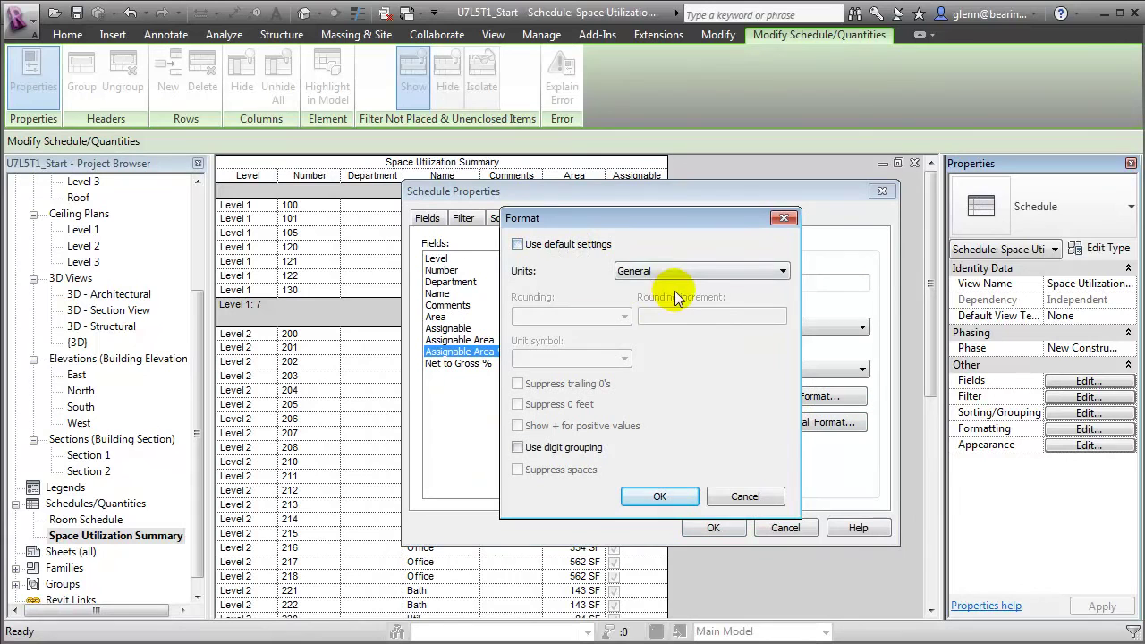
{"action": "left_click", "coordinate": [667, 270]}
{"action": "left_click", "coordinate": [667, 322]}
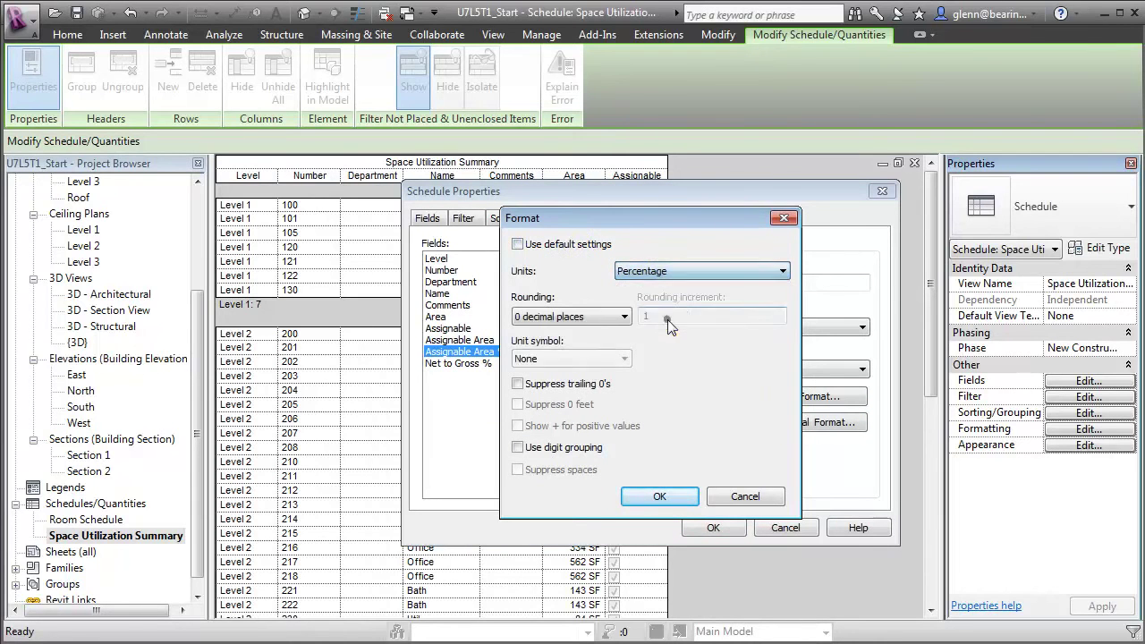
{"action": "left_click", "coordinate": [559, 358]}
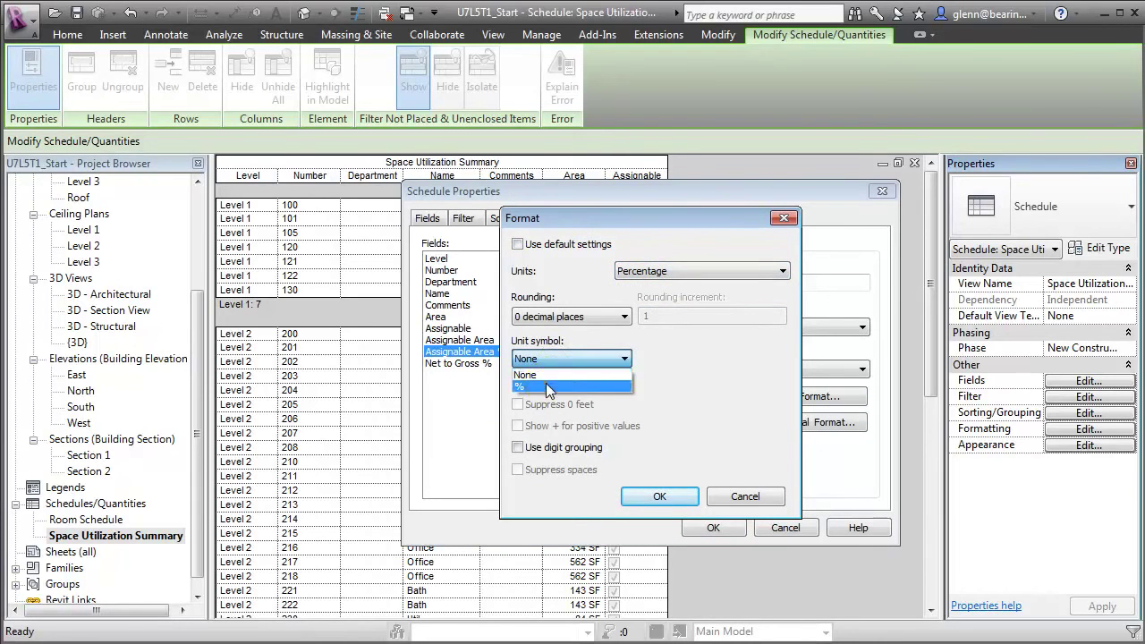
{"action": "left_click", "coordinate": [547, 385]}
{"action": "left_click", "coordinate": [555, 318]}
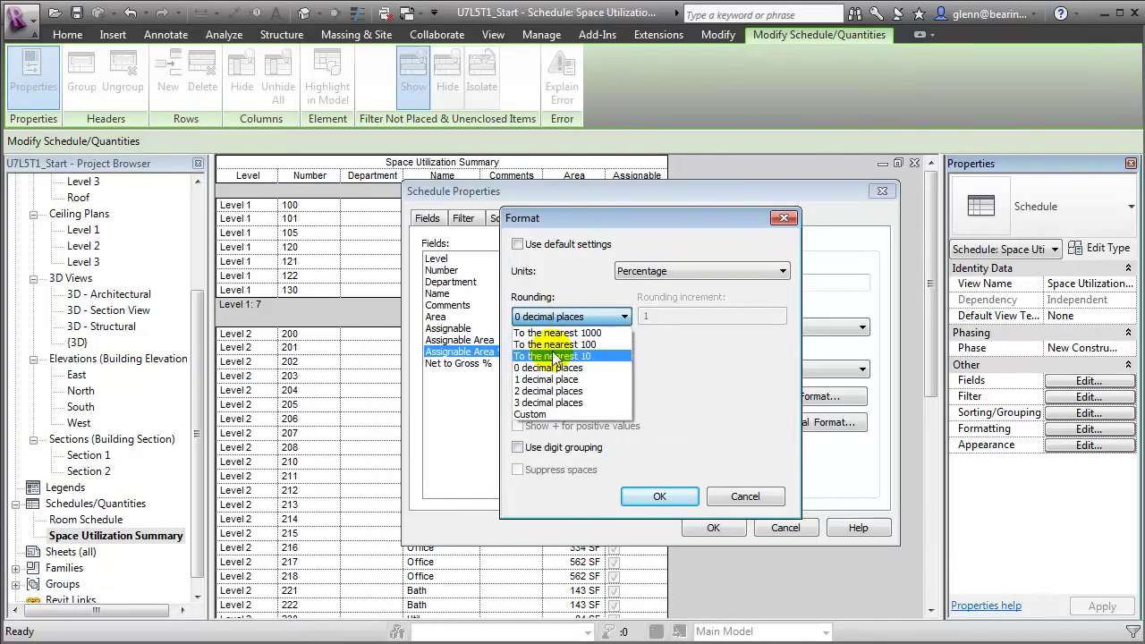
{"action": "left_click", "coordinate": [555, 390]}
{"action": "left_click", "coordinate": [659, 494]}
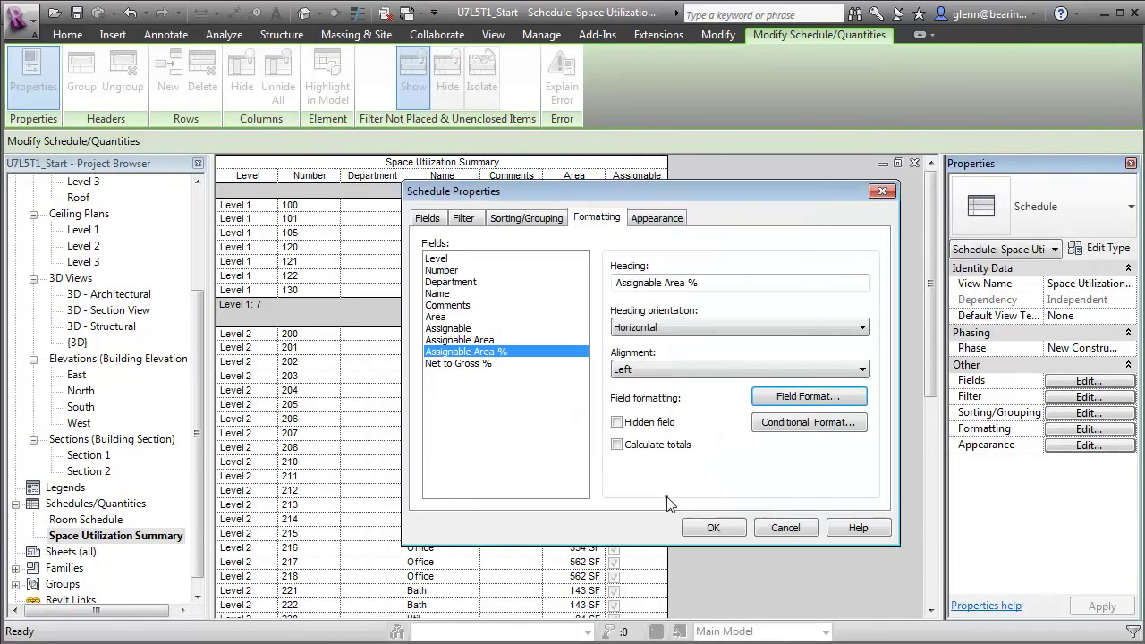
Format Net to Gross % as Percentage with two decimals and a % symbol.
{"action": "left_click", "coordinate": [438, 363]}
{"action": "left_click", "coordinate": [773, 398]}
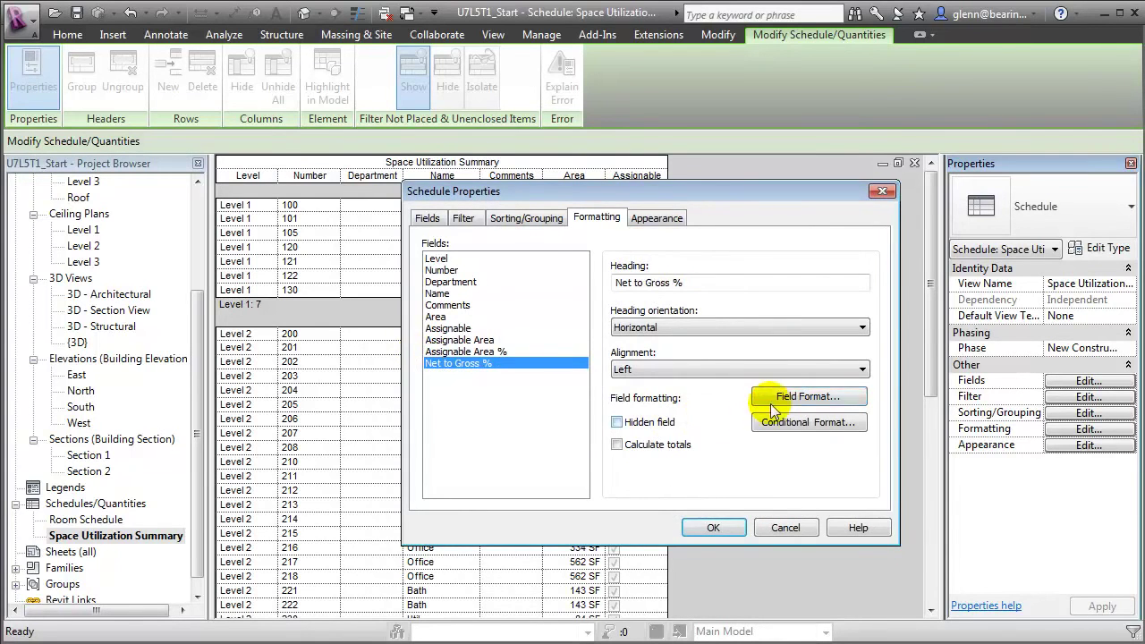
{"action": "left_click", "coordinate": [598, 246]}
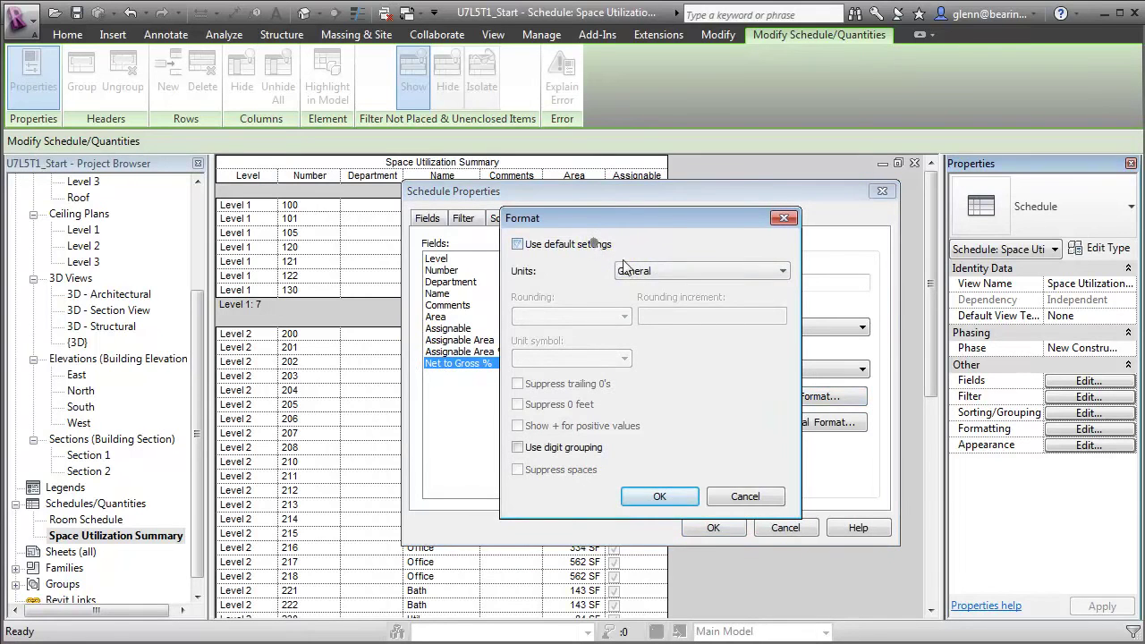
{"action": "left_click", "coordinate": [633, 270]}
{"action": "left_click", "coordinate": [637, 321]}
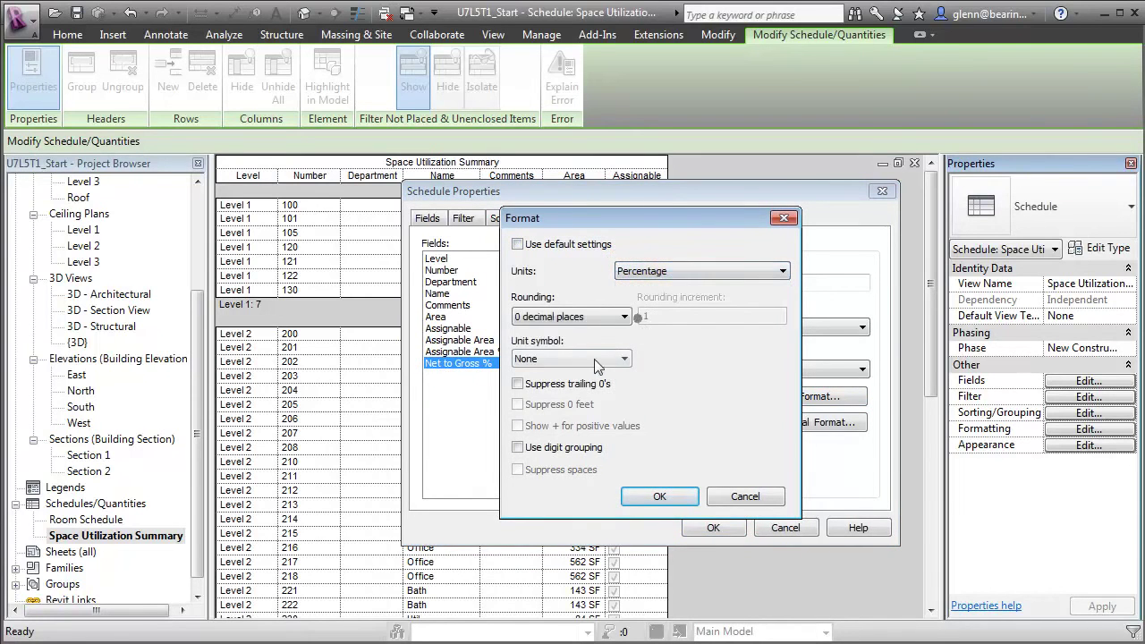
{"action": "left_click", "coordinate": [548, 316]}
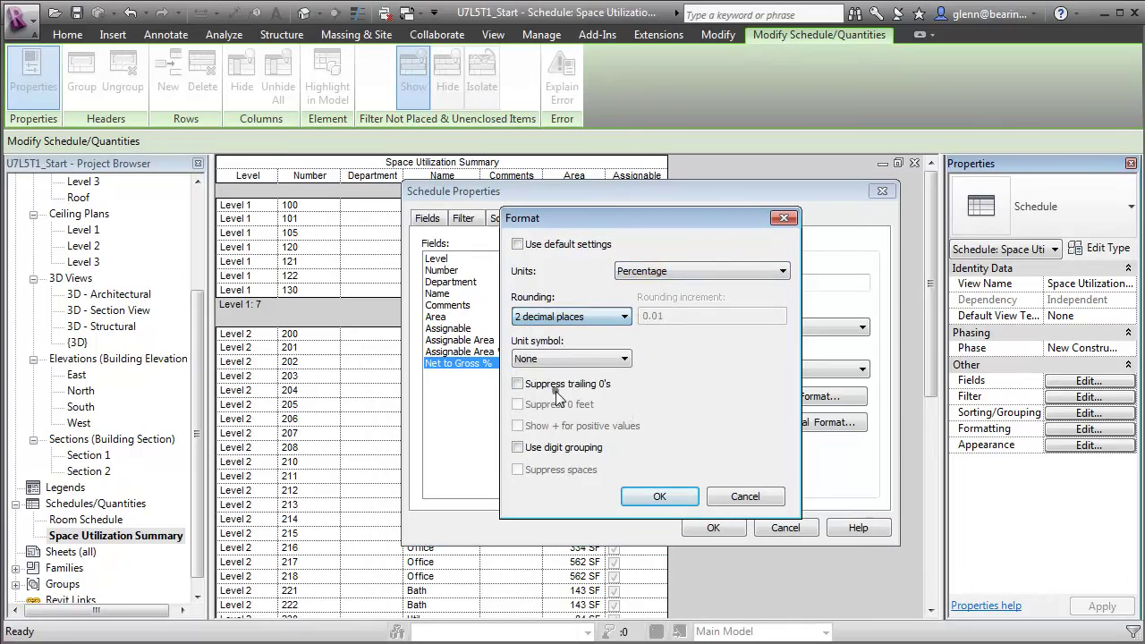
{"action": "left_click", "coordinate": [571, 359]}
{"action": "left_click", "coordinate": [541, 386]}
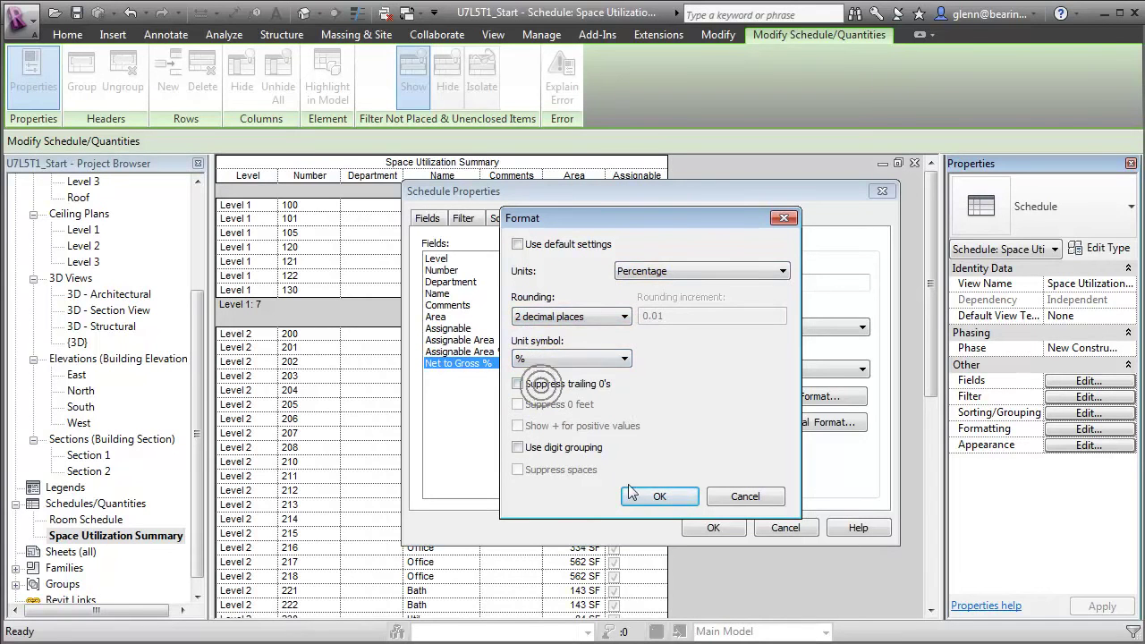
{"action": "left_click", "coordinate": [659, 496]}
Right-align the Net to Gross % and Assignable Area % columns.
{"action": "left_click", "coordinate": [630, 369]}
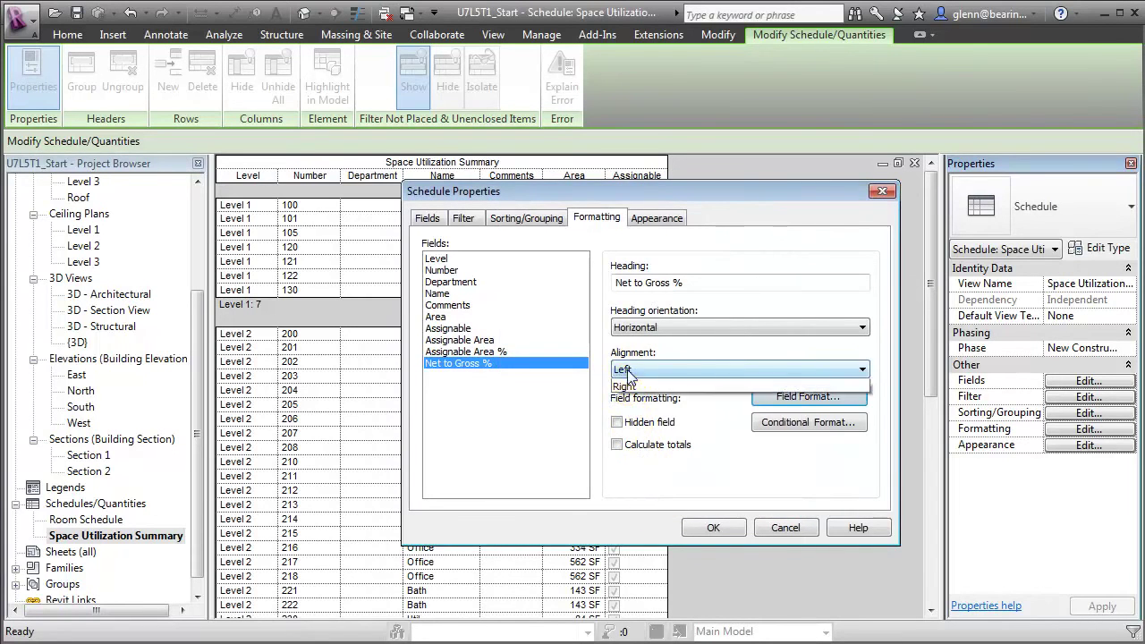
{"action": "left_click", "coordinate": [624, 386]}
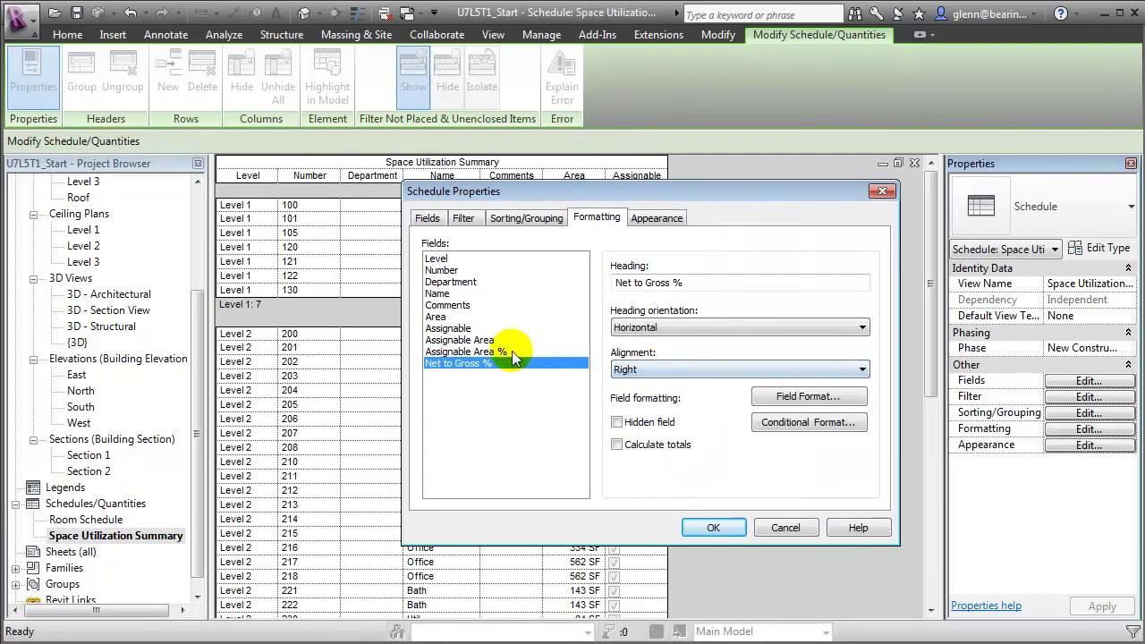
{"action": "left_click", "coordinate": [512, 353]}
{"action": "left_click", "coordinate": [617, 370]}
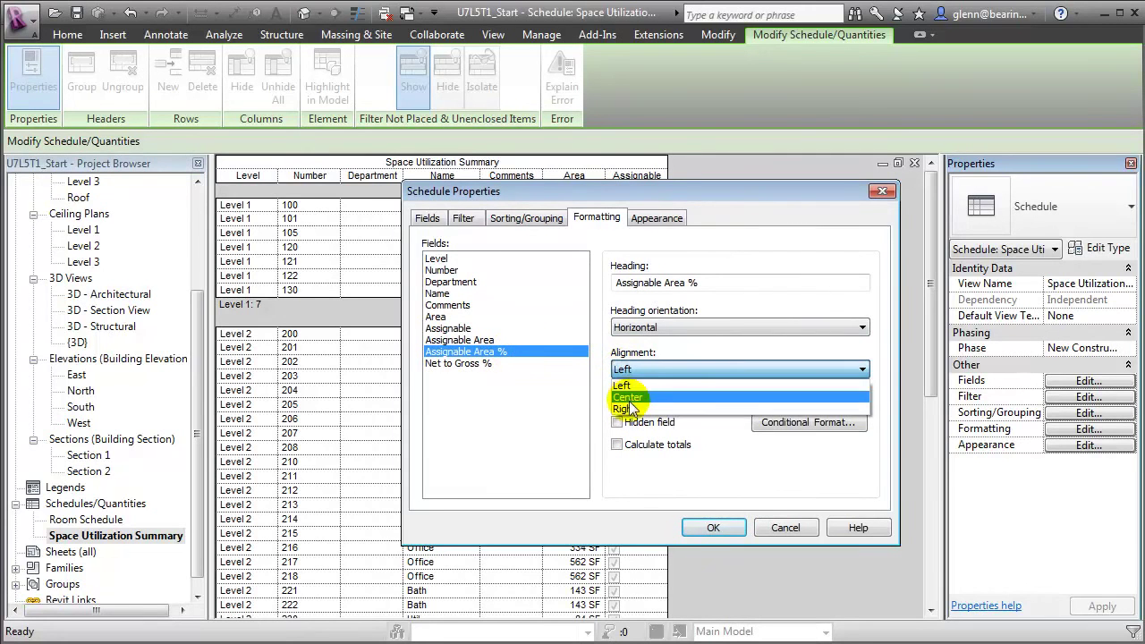
{"action": "left_click", "coordinate": [628, 409]}
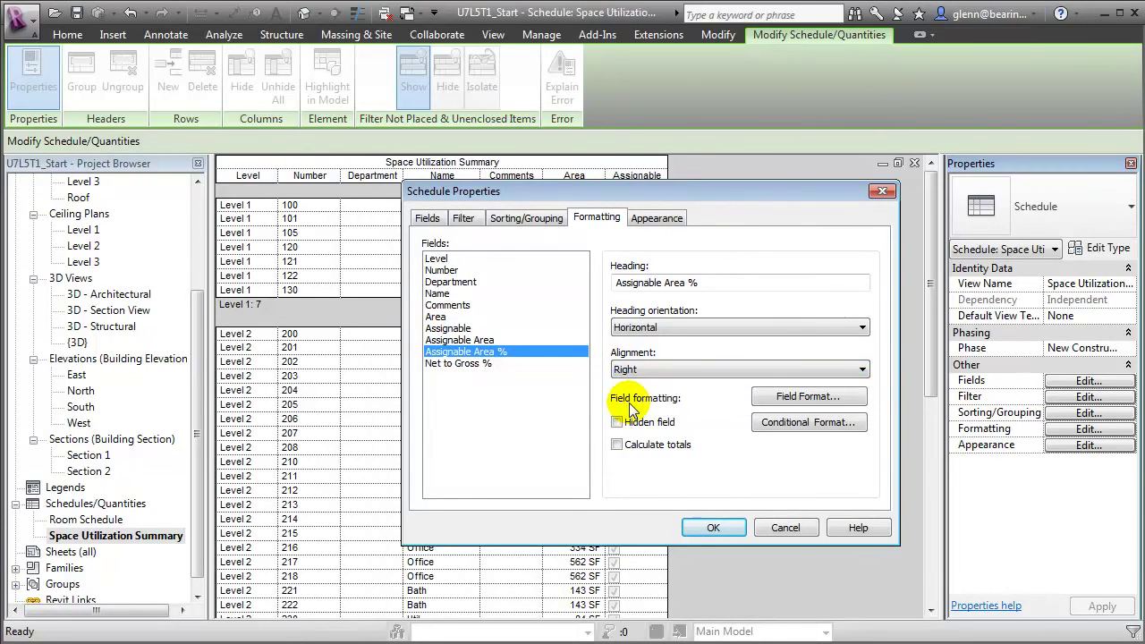
Turn on totals for Assignable Area, Assignable Area % and Net to Gross %.
{"action": "left_click", "coordinate": [463, 340]}
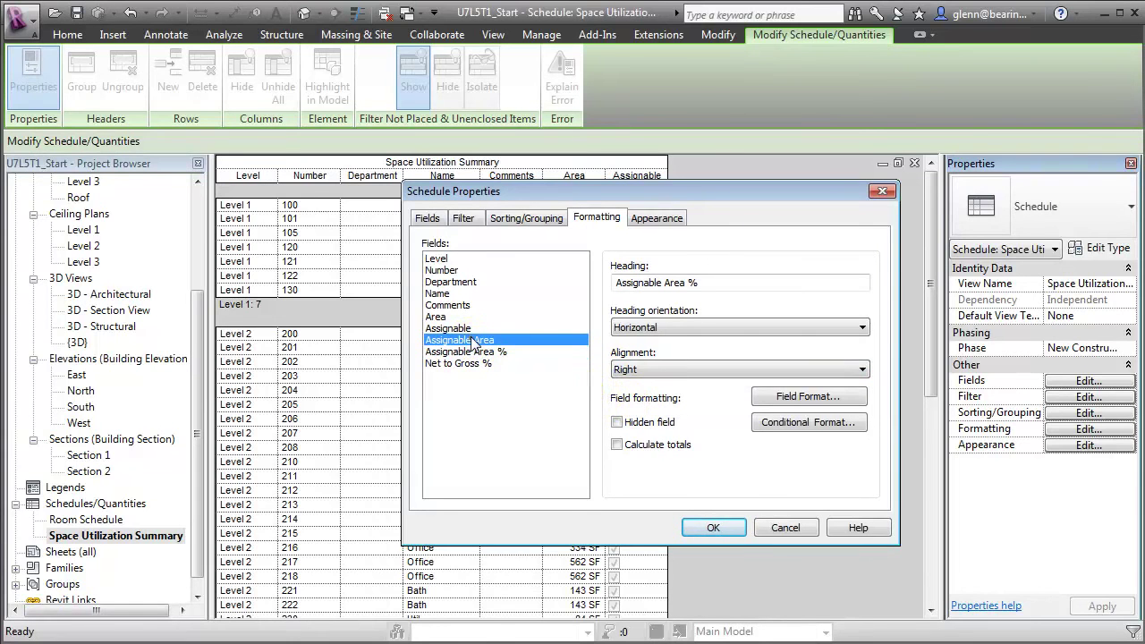
{"action": "left_click", "coordinate": [616, 445]}
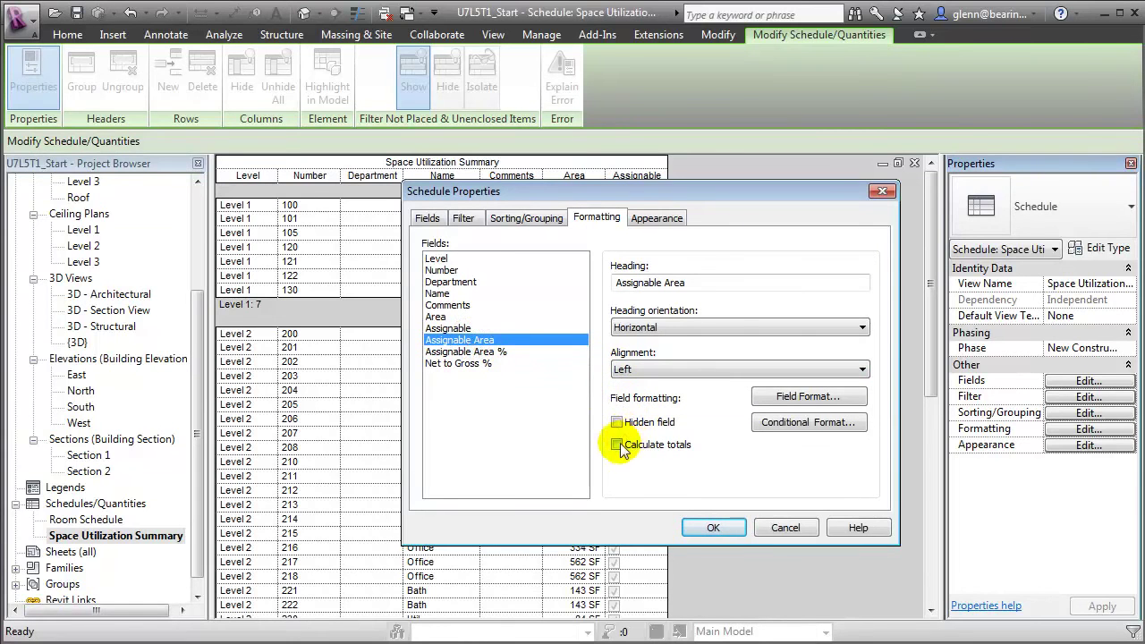
{"action": "left_click", "coordinate": [480, 353]}
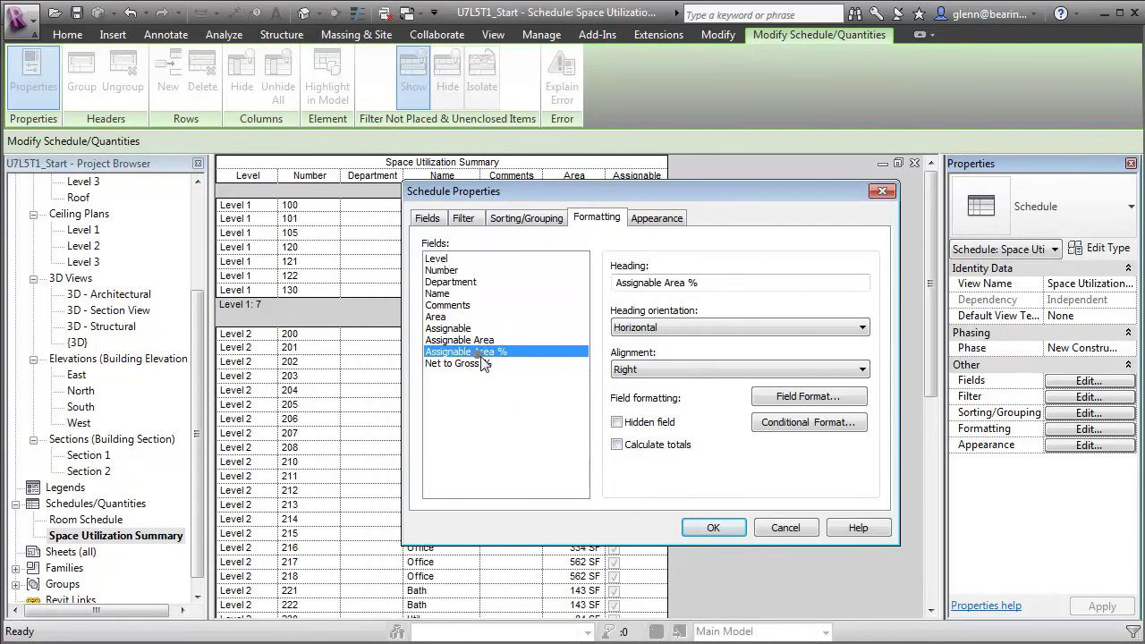
{"action": "left_click", "coordinate": [617, 444]}
{"action": "left_click", "coordinate": [465, 364]}
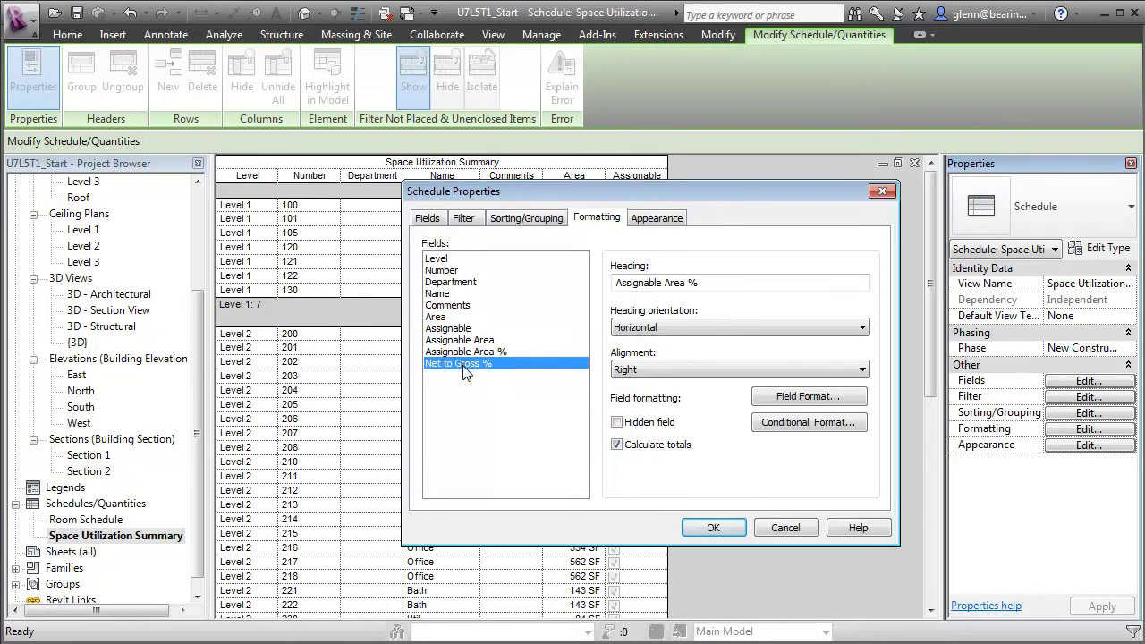
{"action": "left_click", "coordinate": [616, 445]}
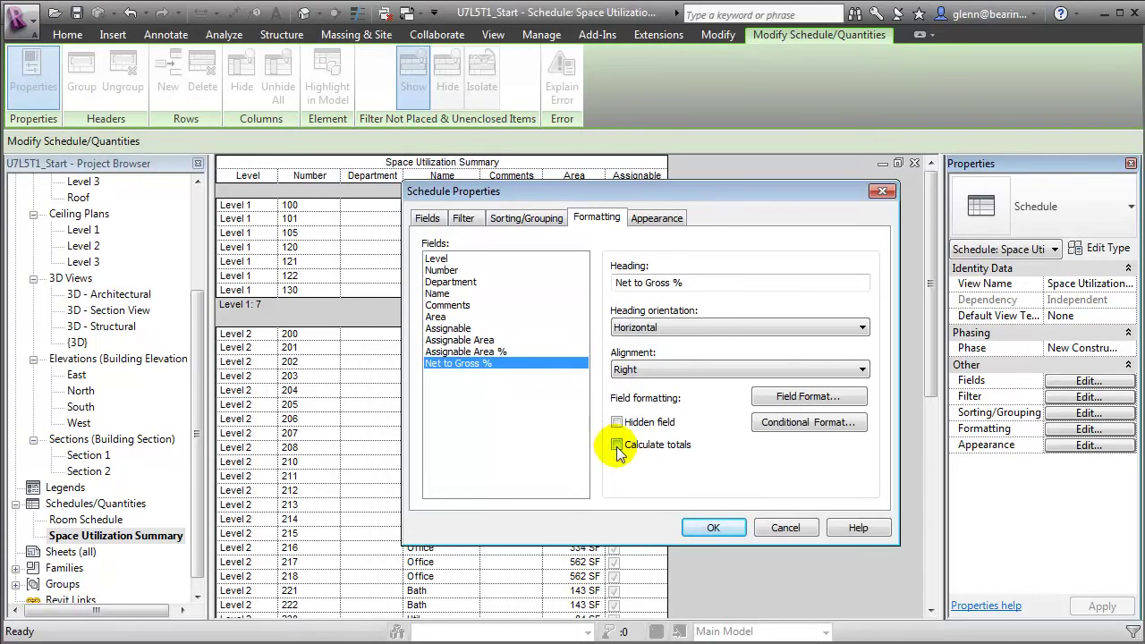
{"action": "left_click", "coordinate": [699, 527]}
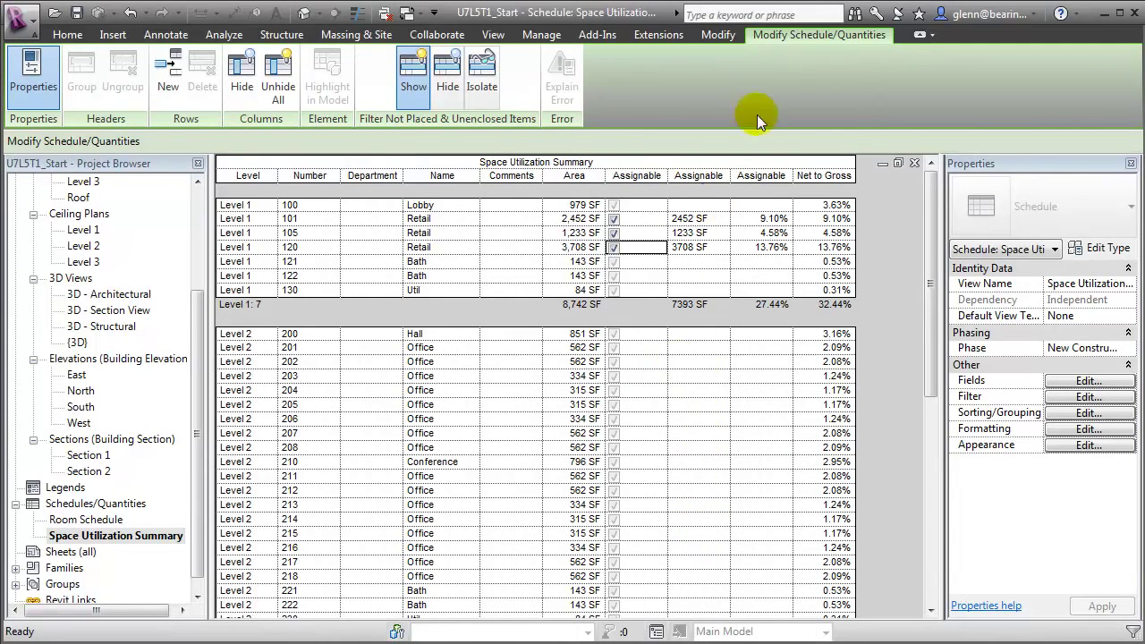
Widen the Assignable Area columns so headings such as Net to Gross % read more fully.
{"action": "left_click_drag", "start_coordinate": [729, 175], "coordinate": [907, 176]}
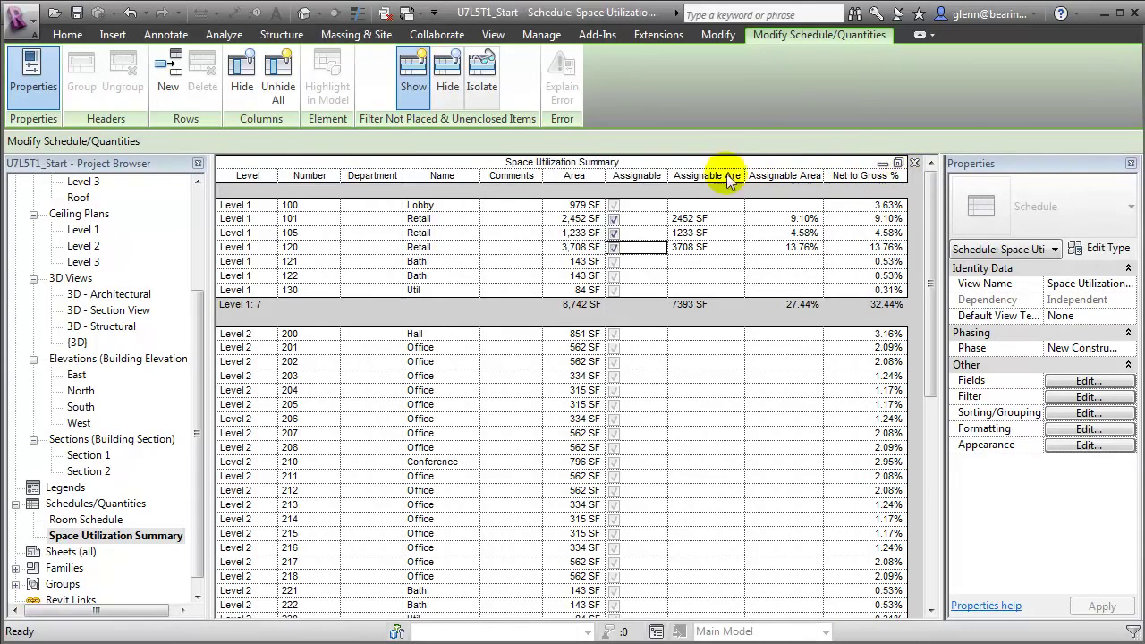
{"action": "left_click_drag", "start_coordinate": [607, 175], "coordinate": [597, 176]}
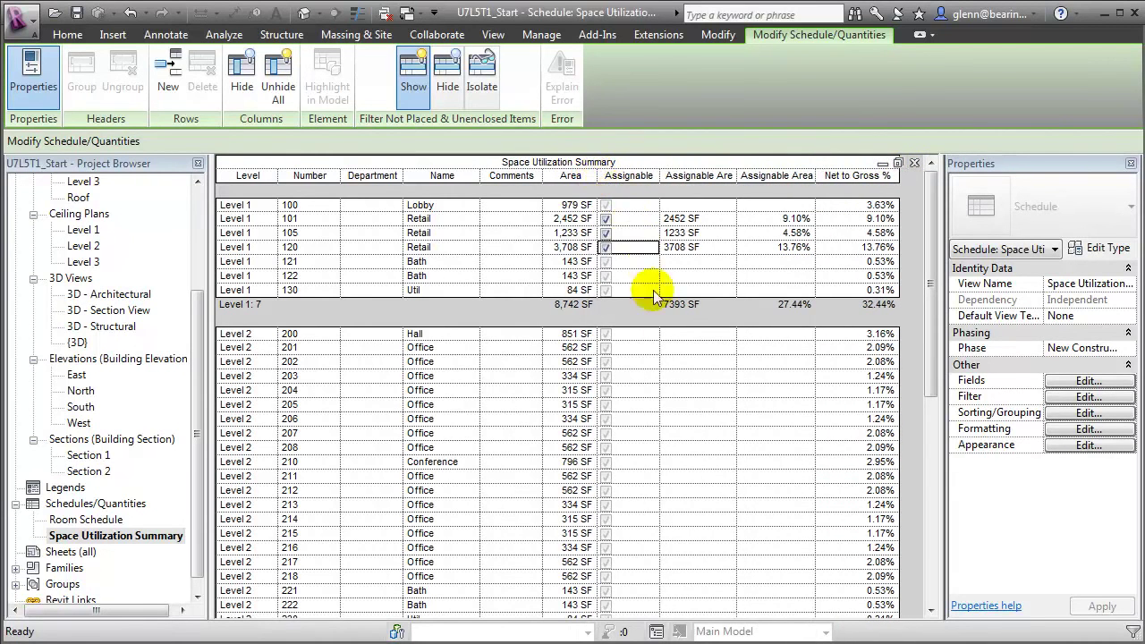
Tick Assignable for offices 202–206 and check the grand total reads 9252 SF, 34.33% and 100.00%.
{"action": "left_click", "coordinate": [611, 362]}
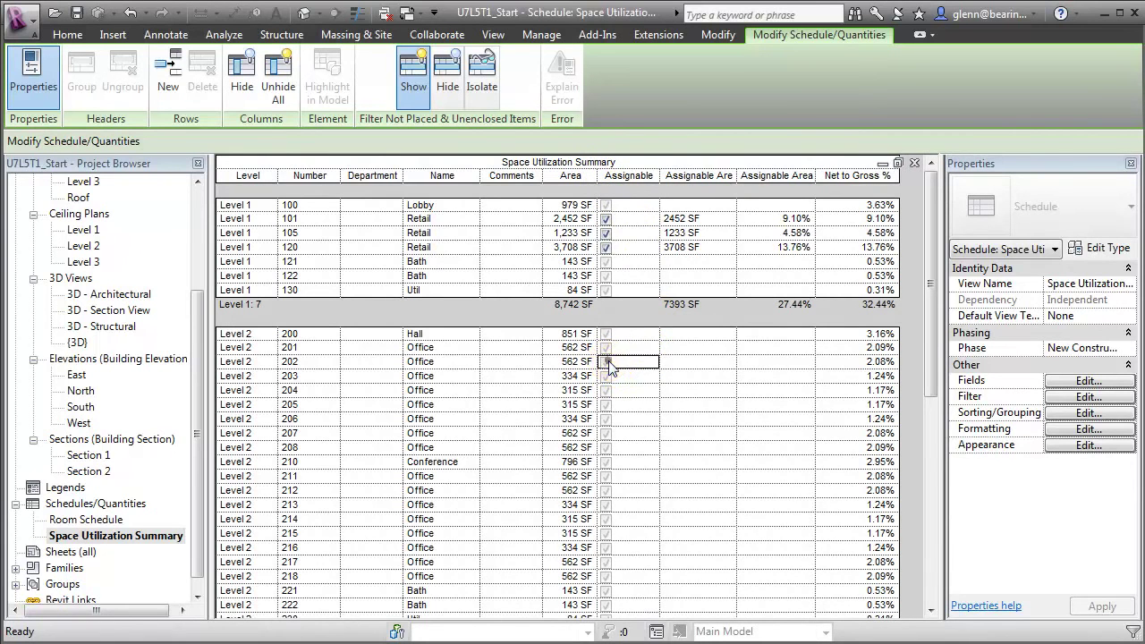
{"action": "left_click", "coordinate": [605, 361]}
{"action": "left_click", "coordinate": [606, 377]}
{"action": "left_click", "coordinate": [606, 377]}
{"action": "left_click", "coordinate": [605, 392]}
{"action": "left_click", "coordinate": [606, 391]}
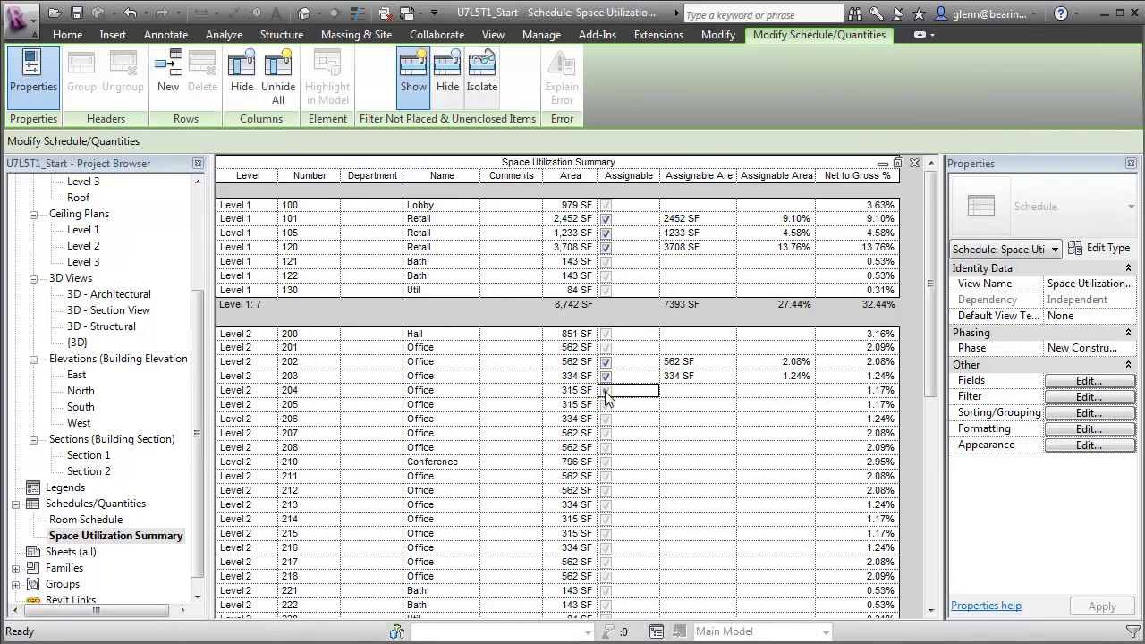
{"action": "double_click", "coordinate": [605, 405]}
{"action": "double_click", "coordinate": [606, 420]}
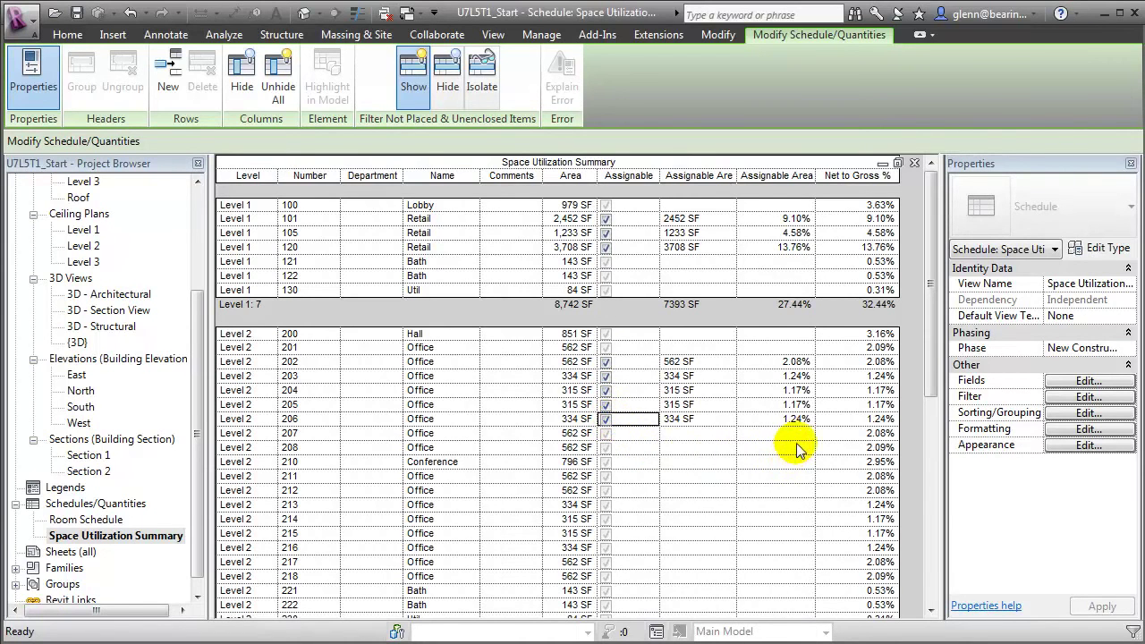
{"action": "left_click_drag", "start_coordinate": [931, 369], "coordinate": [933, 588]}
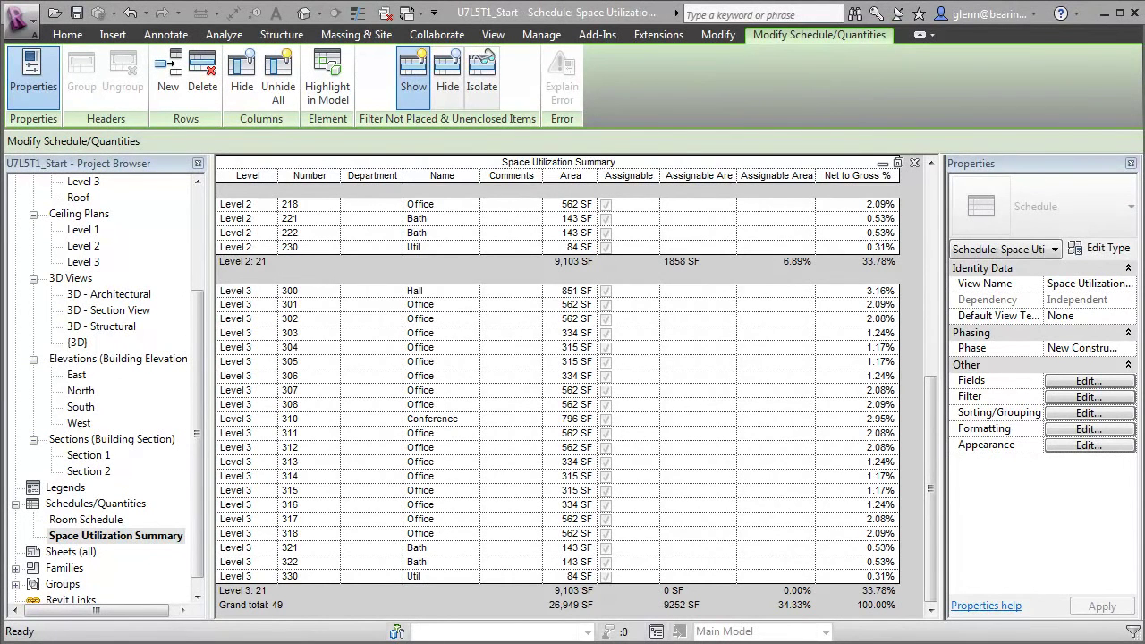
Open the Level 1 floor plan view.
{"action": "left_click_drag", "start_coordinate": [197, 299], "coordinate": [192, 199]}
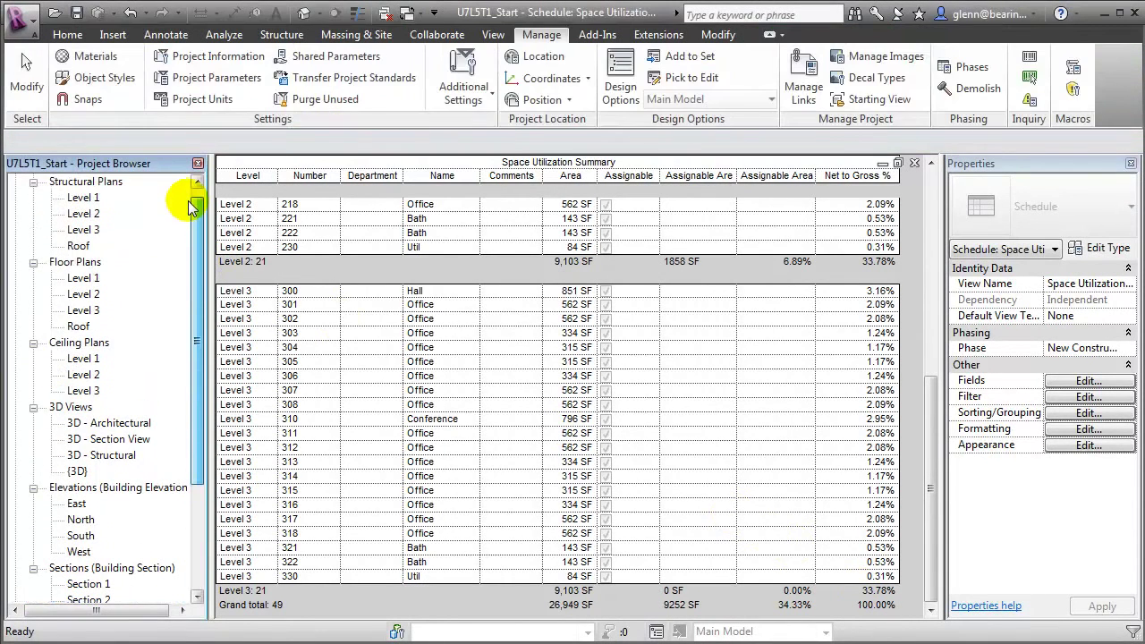
{"action": "left_click", "coordinate": [82, 278]}
{"action": "double_click", "coordinate": [81, 280]}
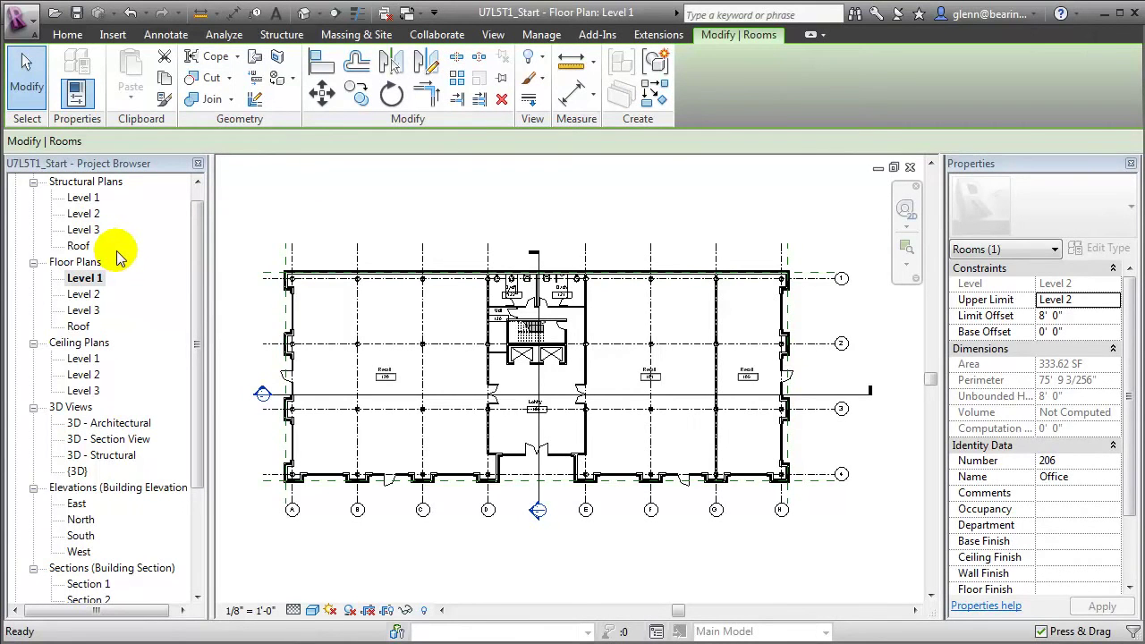
Place a Rooms colour fill legend with the Department scheme to the right of the plan.
{"action": "left_click", "coordinate": [67, 37]}
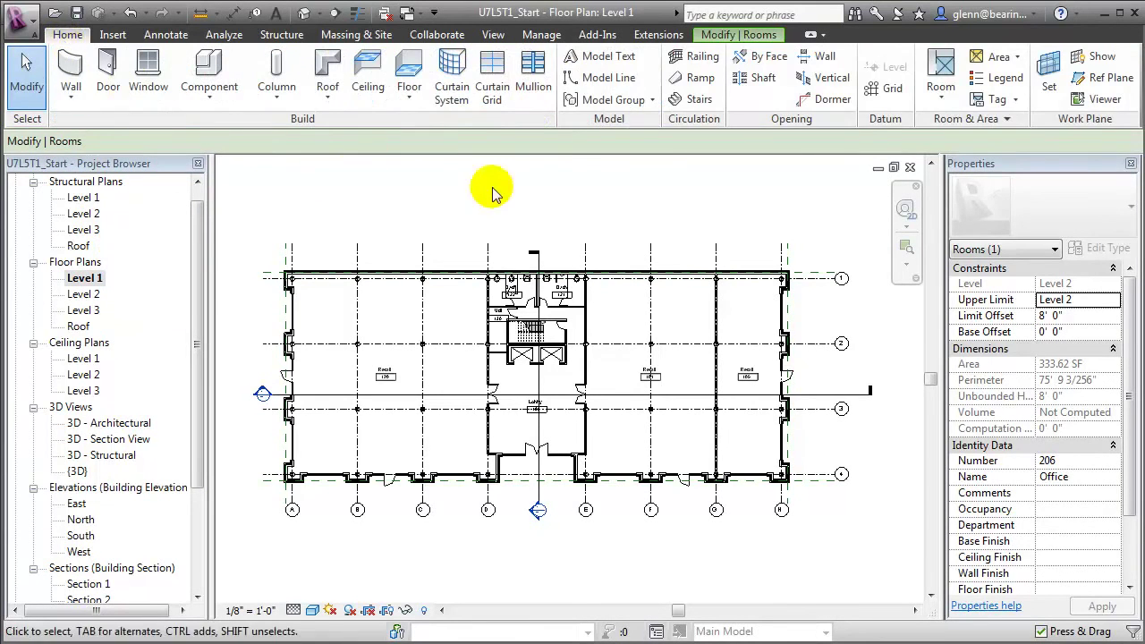
{"action": "left_click", "coordinate": [981, 82]}
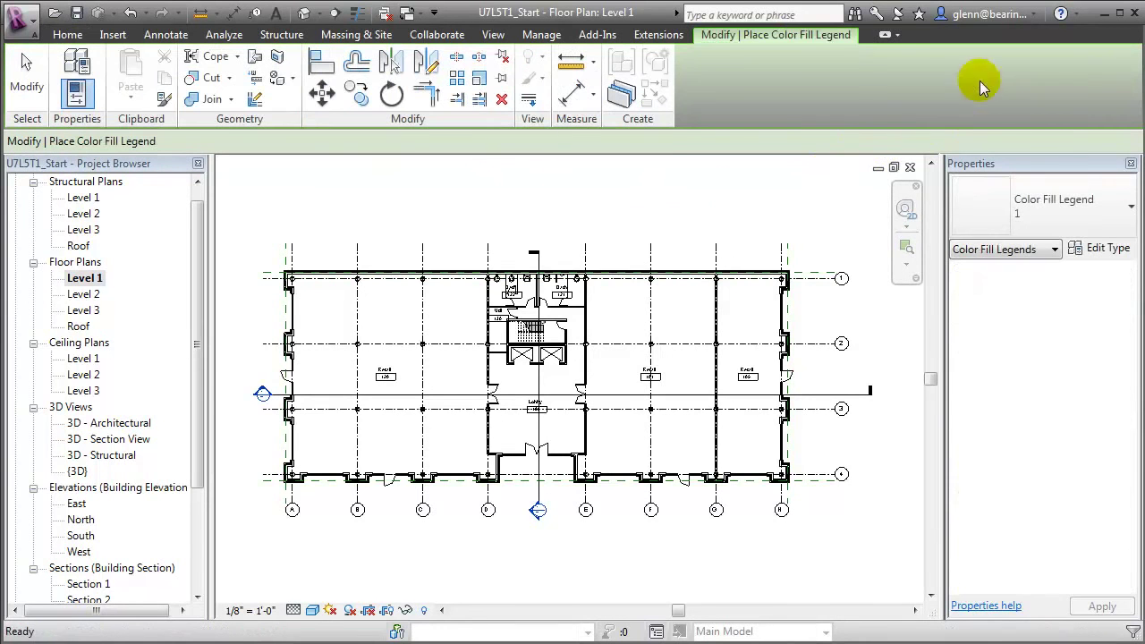
{"action": "left_click", "coordinate": [823, 304]}
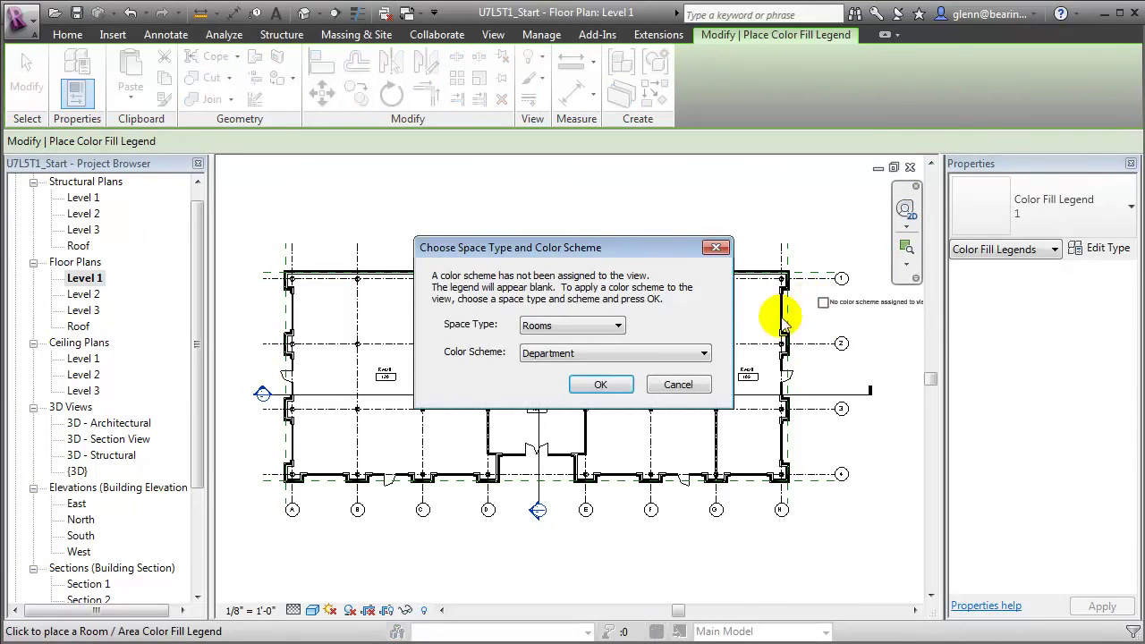
{"action": "left_click", "coordinate": [624, 391]}
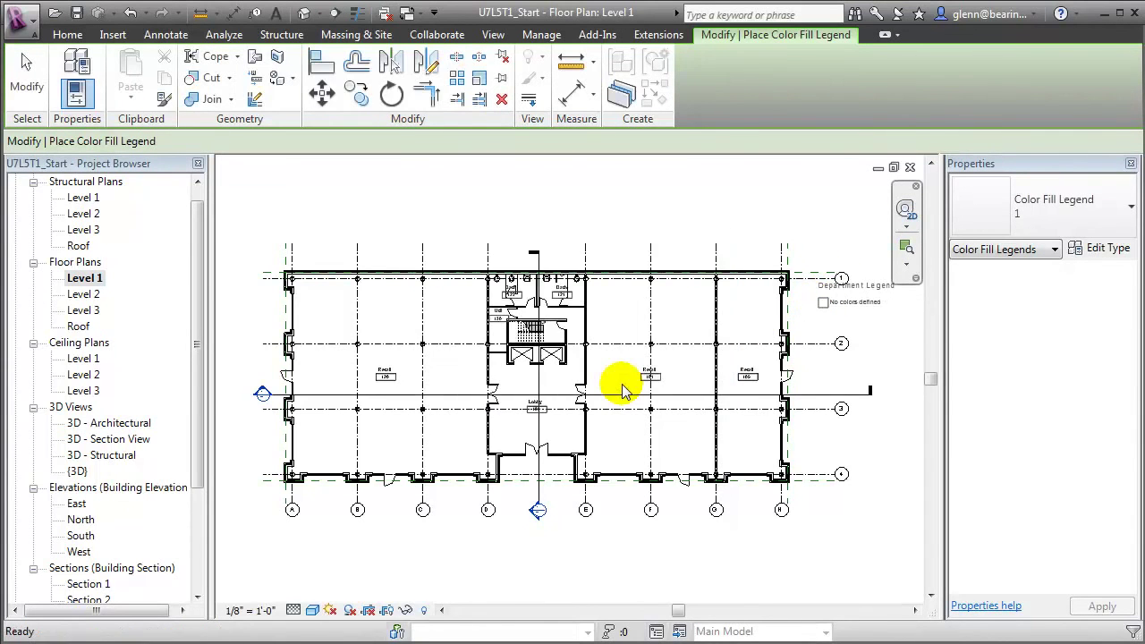
{"action": "key", "text": "Escape"}
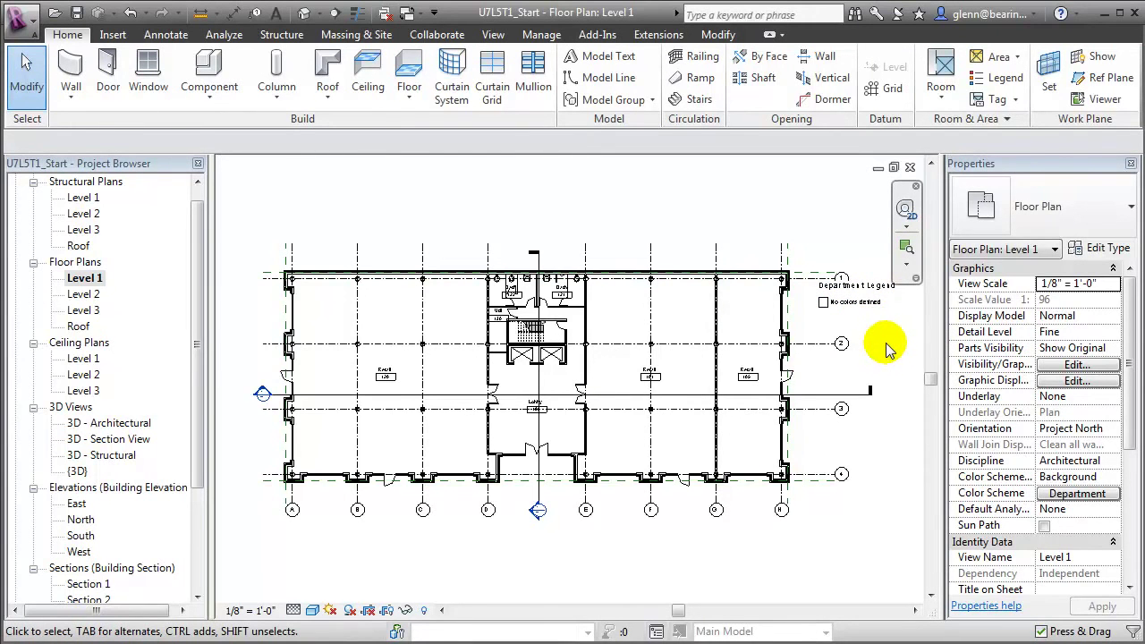
Duplicate the legend's Department colour scheme as a new scheme named Assignable.
{"action": "left_click", "coordinate": [881, 305]}
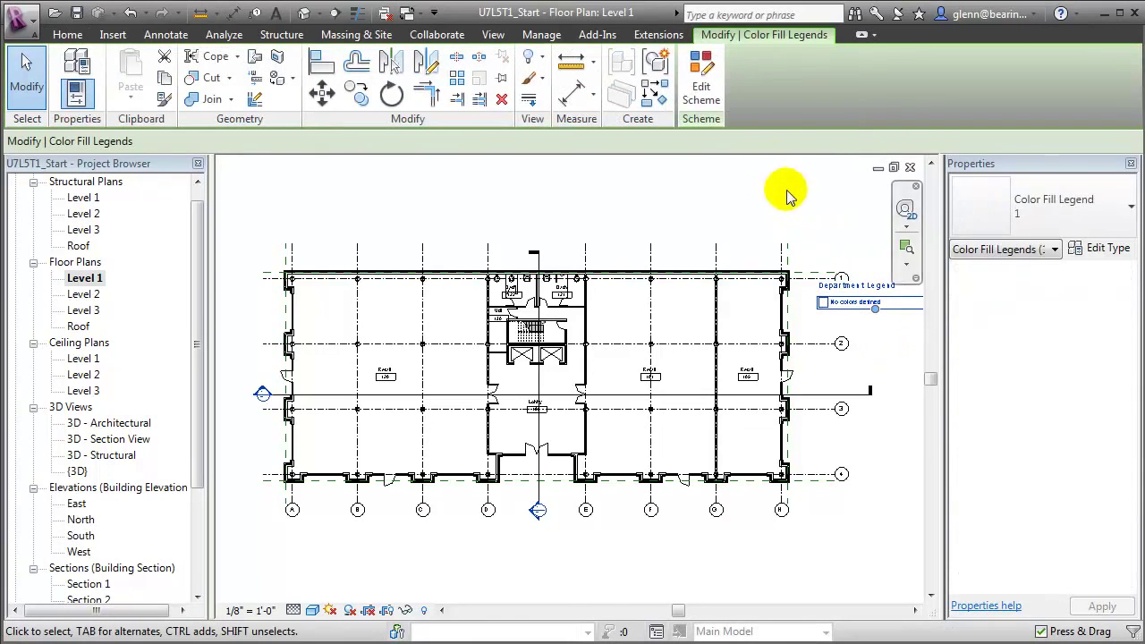
{"action": "left_click", "coordinate": [707, 93]}
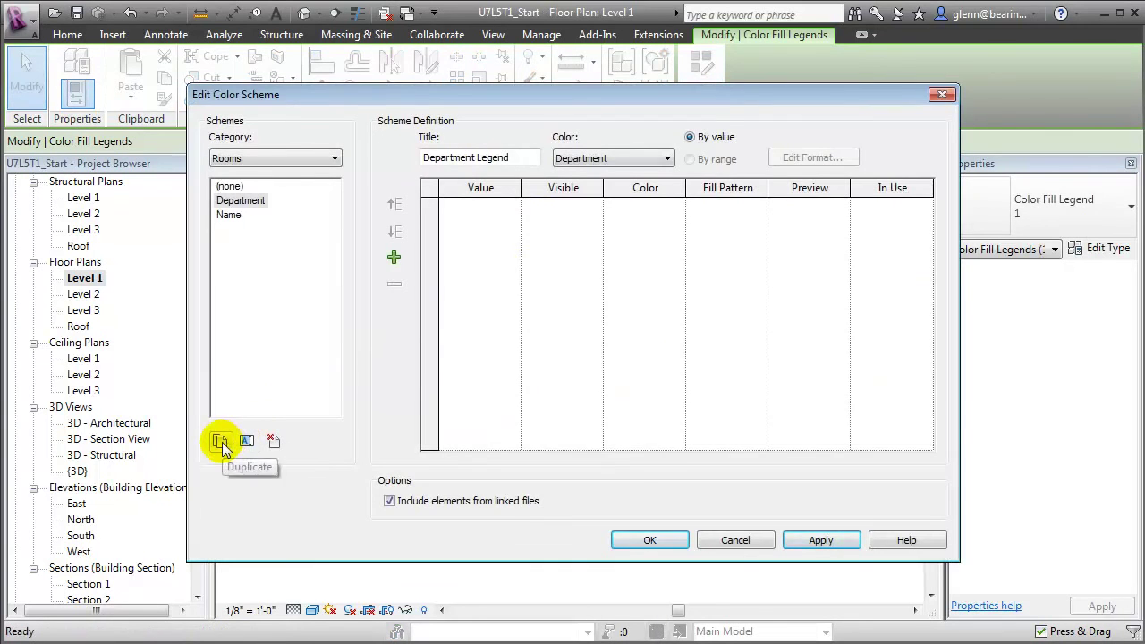
{"action": "left_click", "coordinate": [222, 442]}
{"action": "type", "text": "As"}
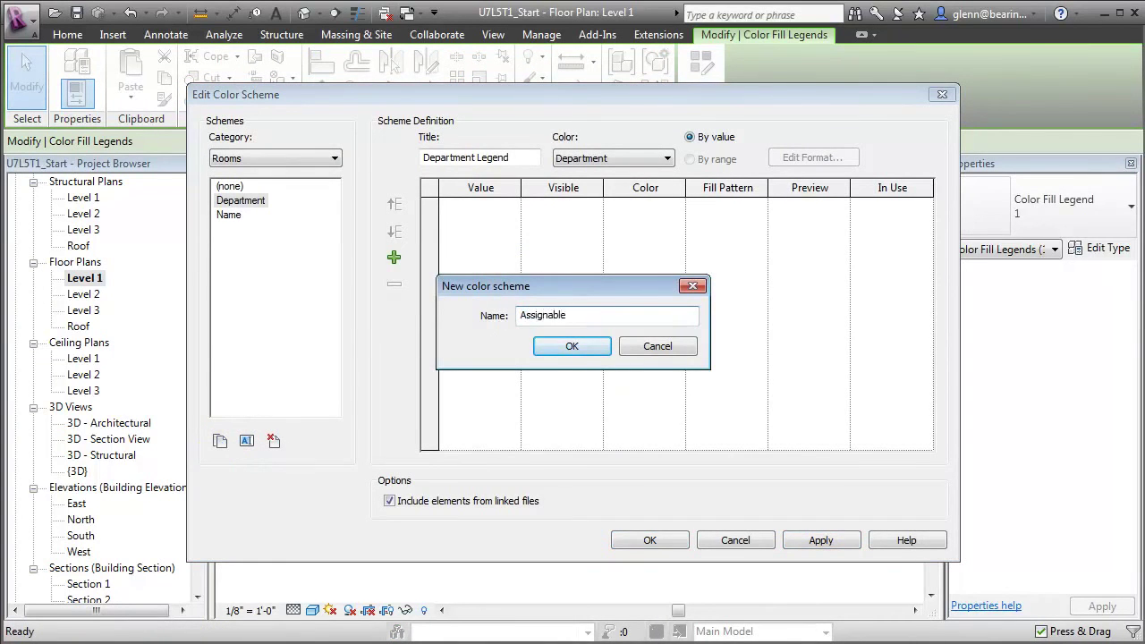
{"action": "type", "text": "signable"}
{"action": "key", "text": "Return"}
Title the scheme 'Assignable Space' and colour rooms by the Assignable parameter.
{"action": "left_click_drag", "start_coordinate": [528, 157], "coordinate": [409, 157]}
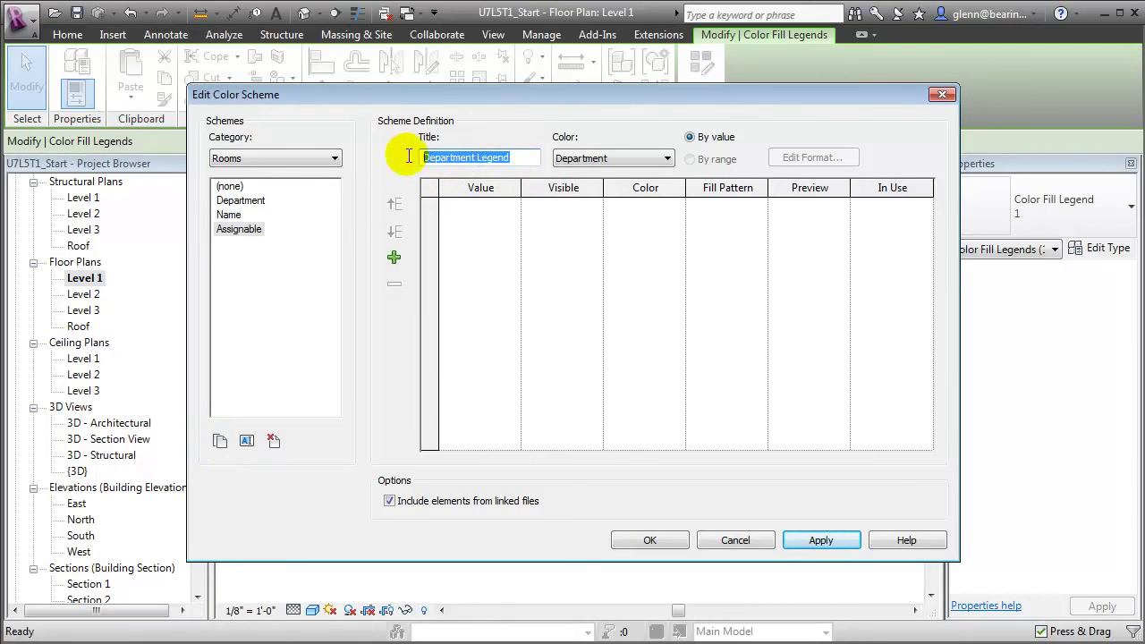
{"action": "key", "text": "Delete"}
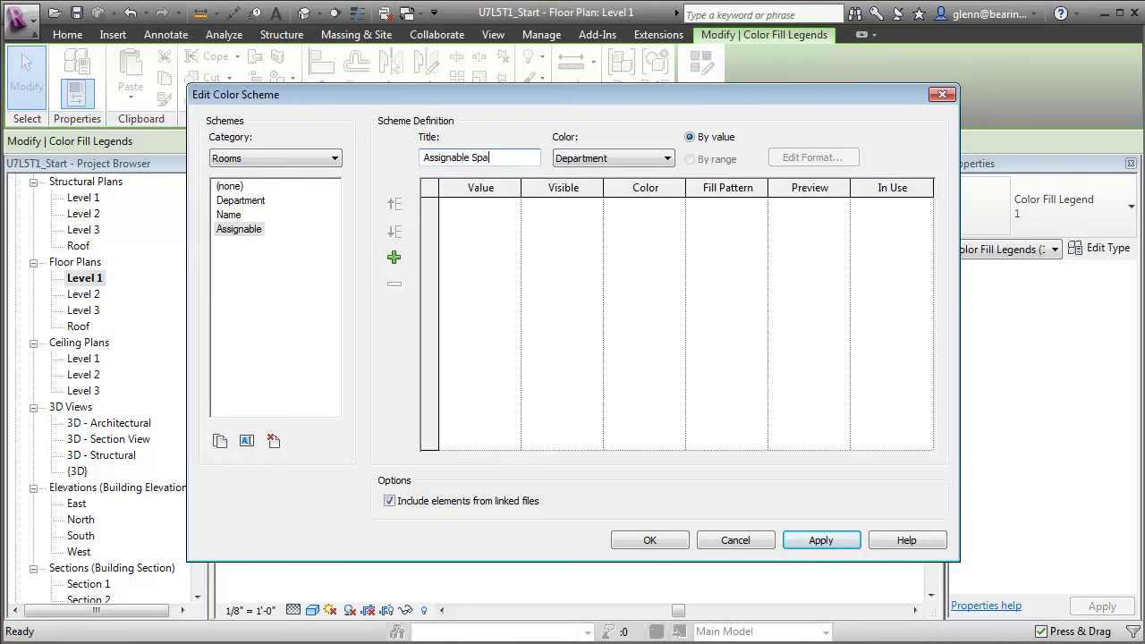
{"action": "type", "text": "Assignable Space Legend"}
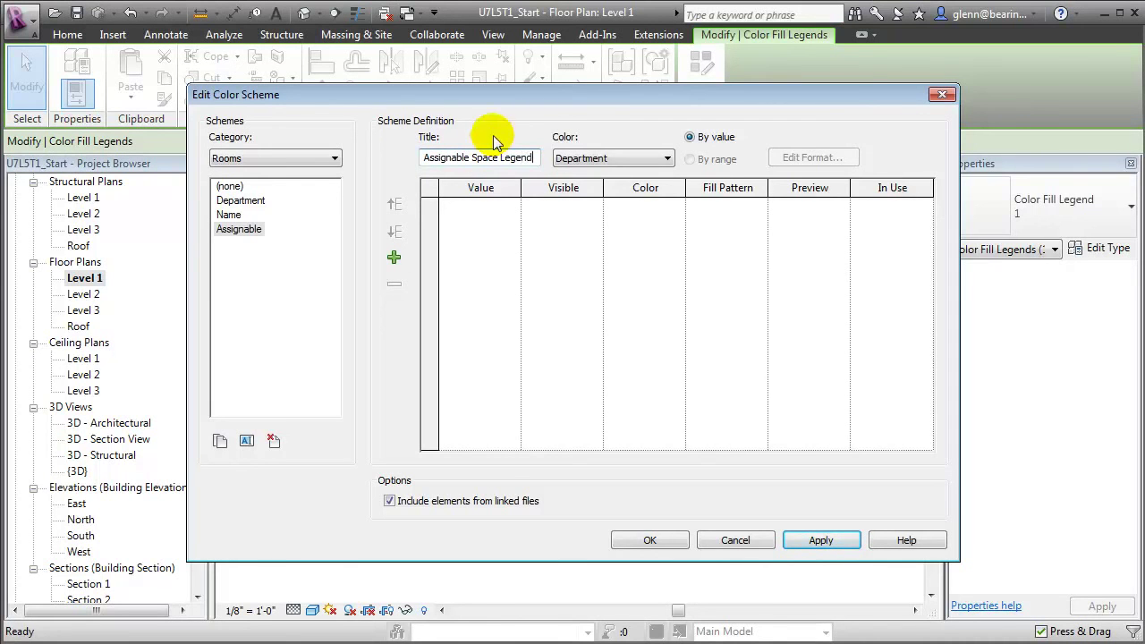
{"action": "left_click", "coordinate": [566, 159]}
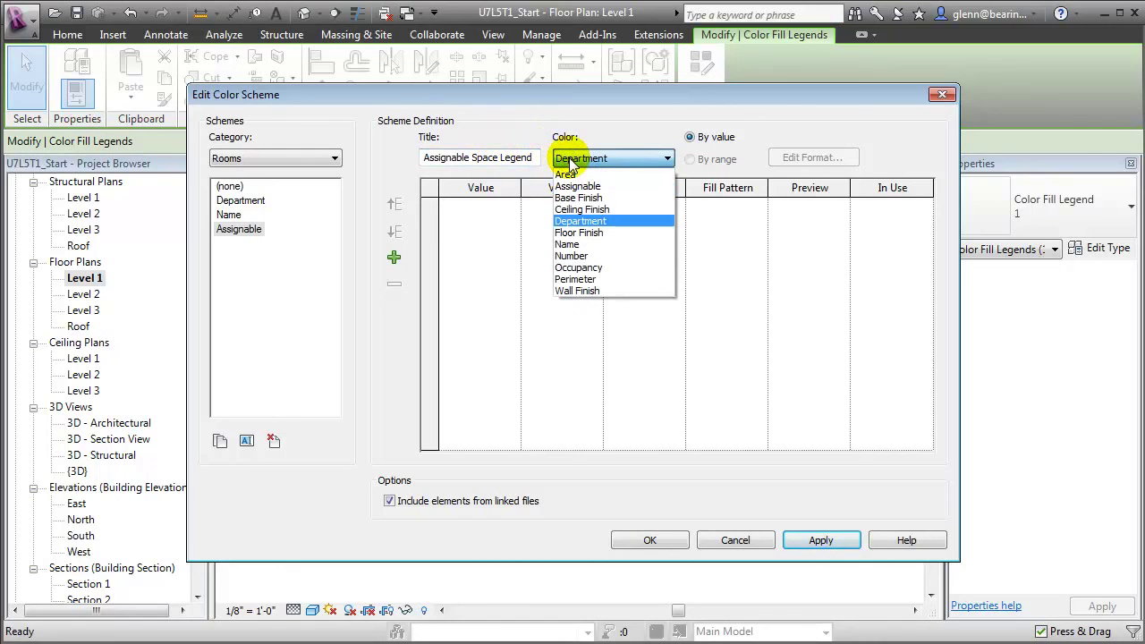
{"action": "left_click", "coordinate": [606, 185]}
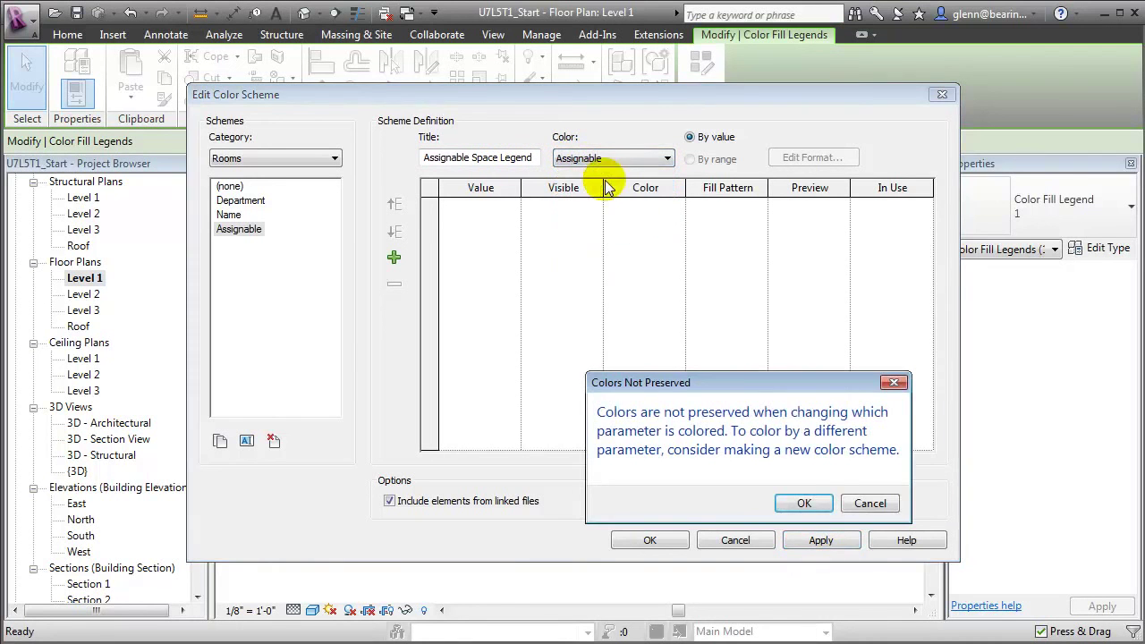
{"action": "left_click", "coordinate": [806, 504]}
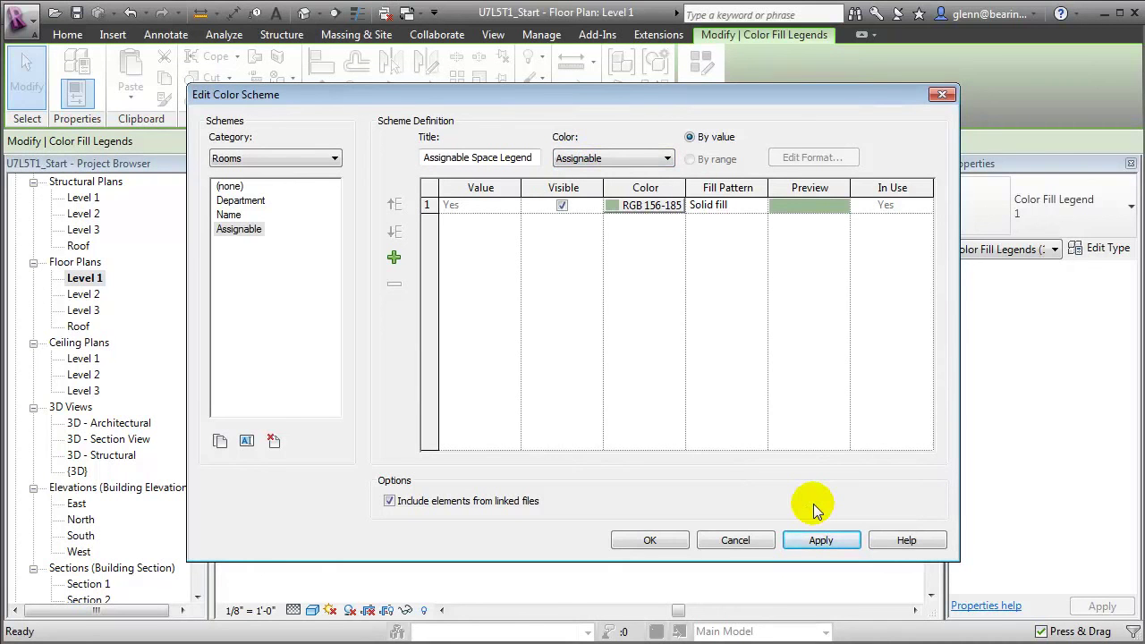
Apply the Assignable scheme and uncheck Assignable on Lobby 100 so it fills blue.
{"action": "left_click", "coordinate": [651, 540]}
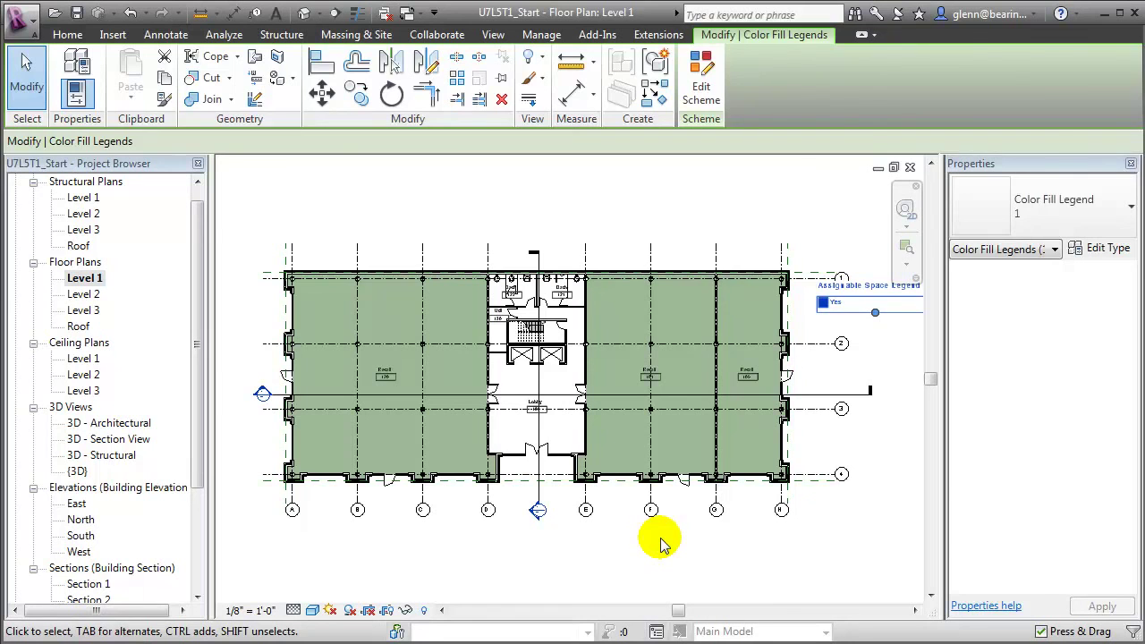
{"action": "left_click", "coordinate": [803, 559]}
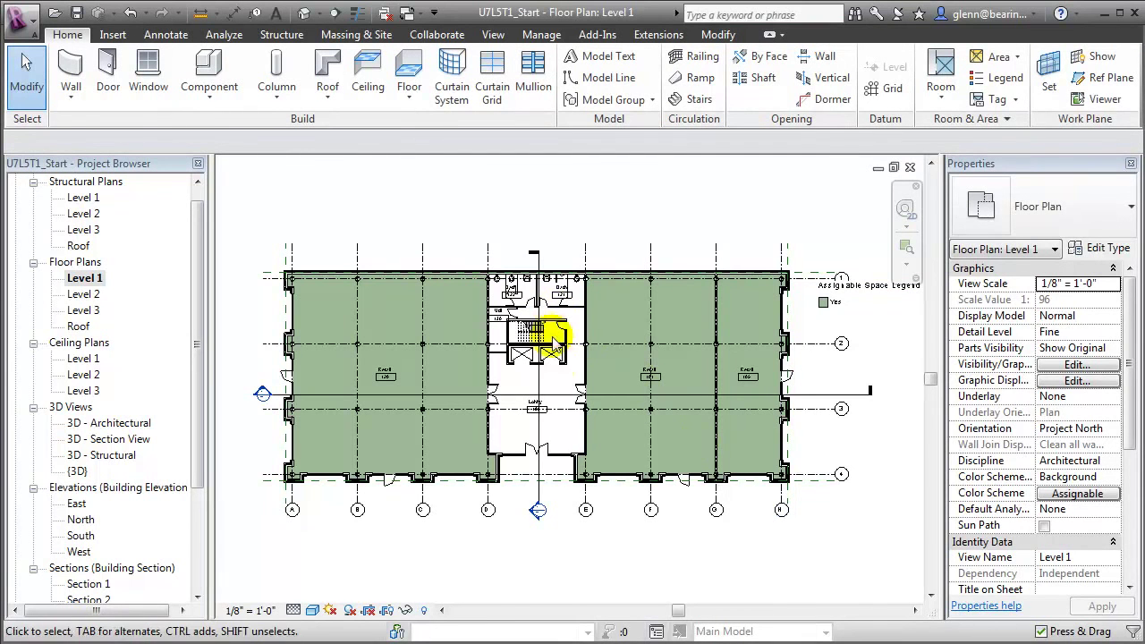
{"action": "left_click", "coordinate": [566, 380]}
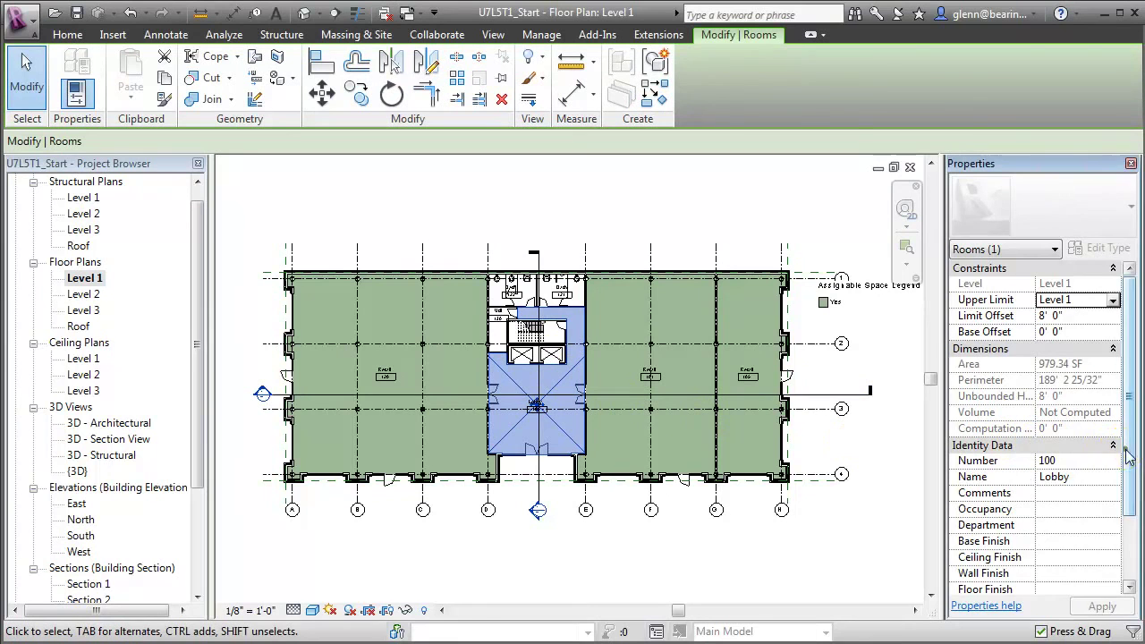
{"action": "scroll", "coordinate": [1126, 463], "scroll_direction": "down", "scroll_amount": 3}
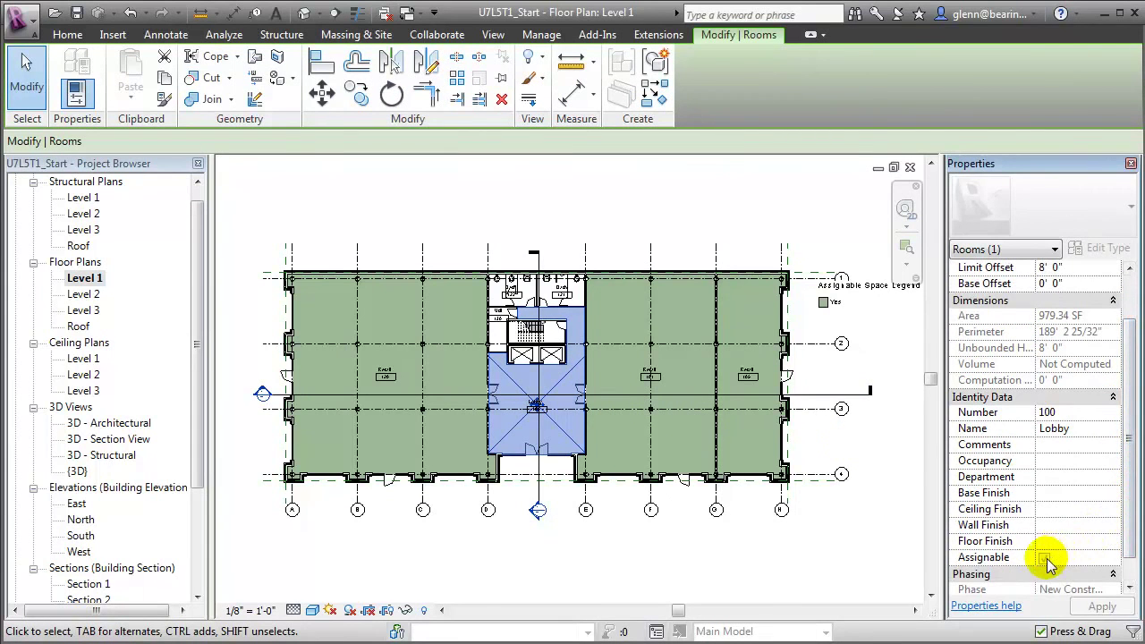
{"action": "left_click", "coordinate": [1045, 559]}
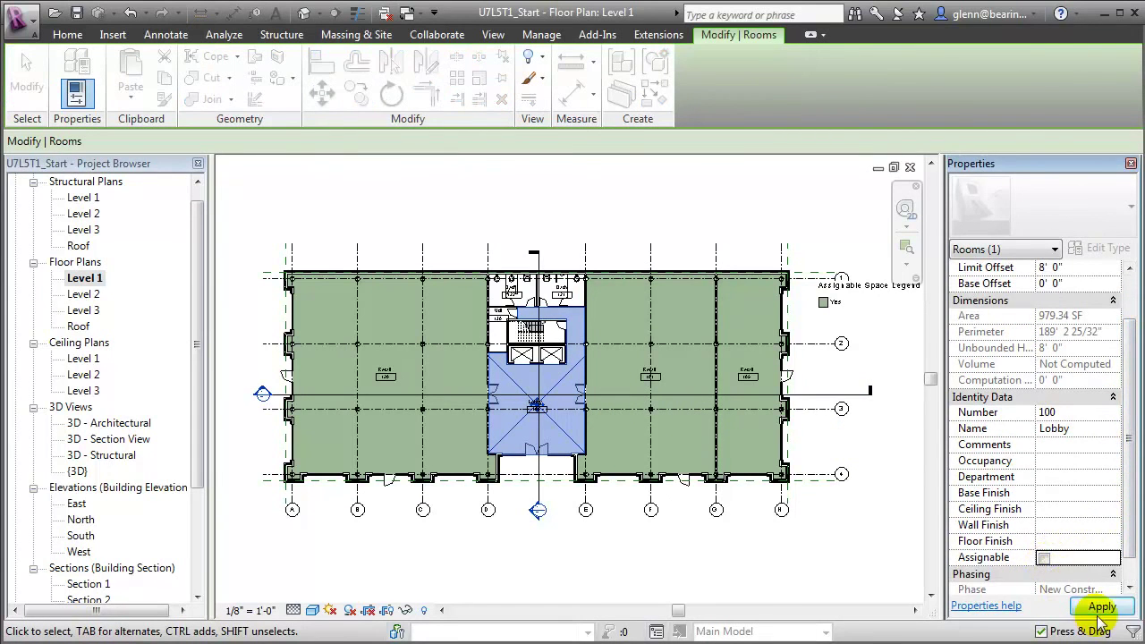
{"action": "left_click", "coordinate": [1099, 607]}
{"action": "left_click", "coordinate": [857, 565]}
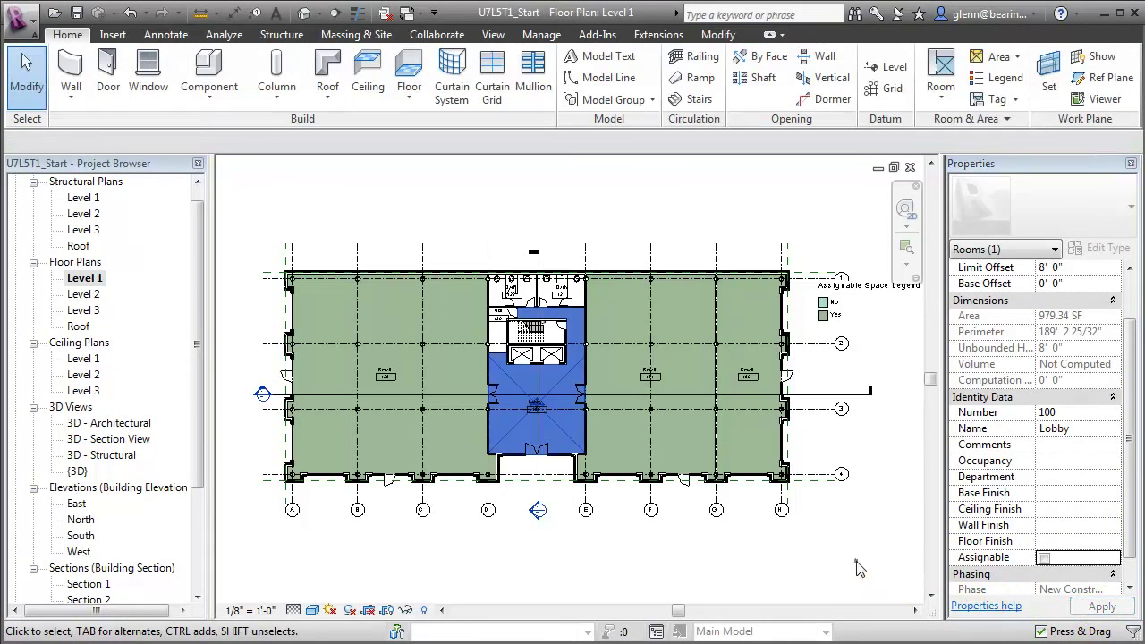